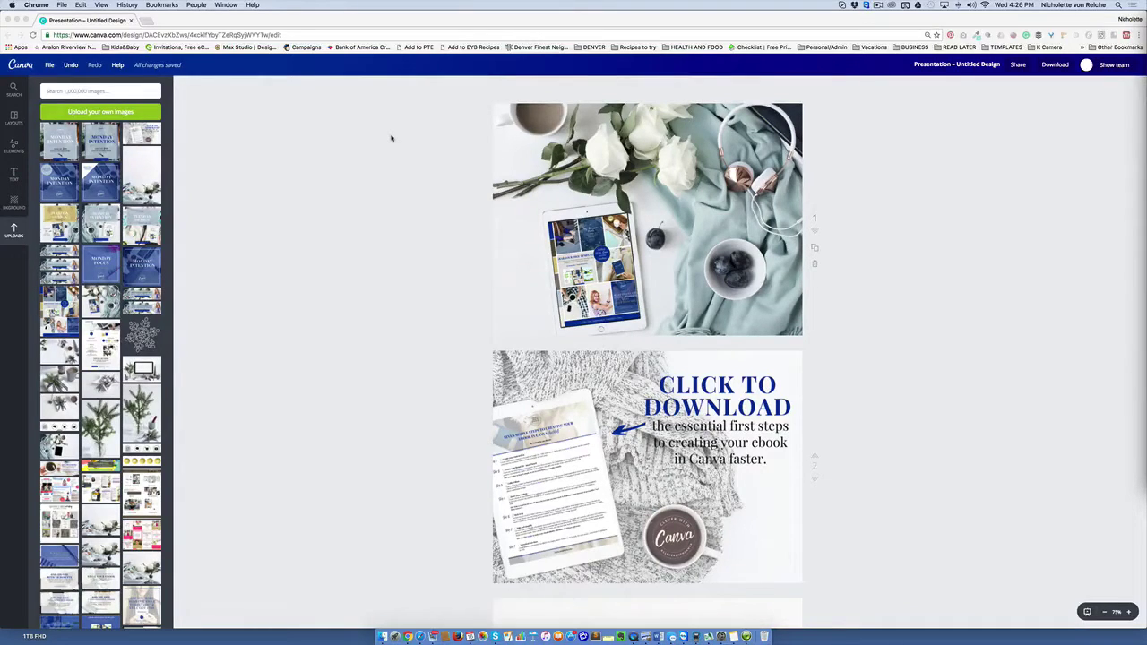
Look through the presentation's pages of finished designs and blank device mockups.
{"action": "scroll", "coordinate": [409, 203], "scroll_direction": "down", "scroll_amount": 2}
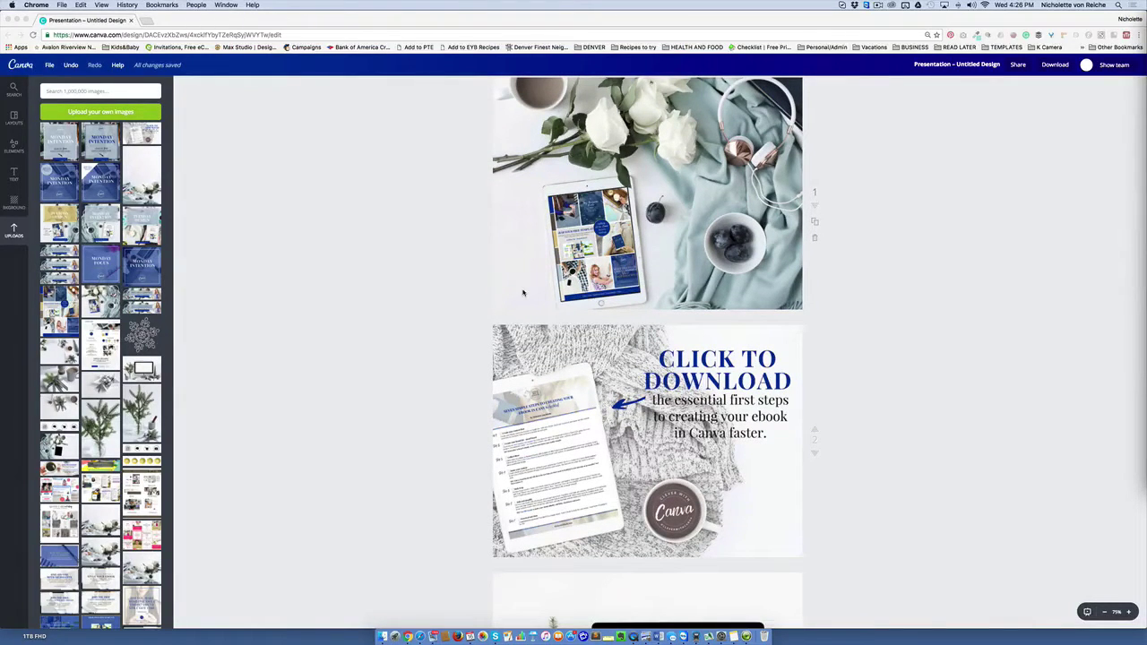
{"action": "scroll", "coordinate": [518, 293], "scroll_direction": "down", "scroll_amount": 5}
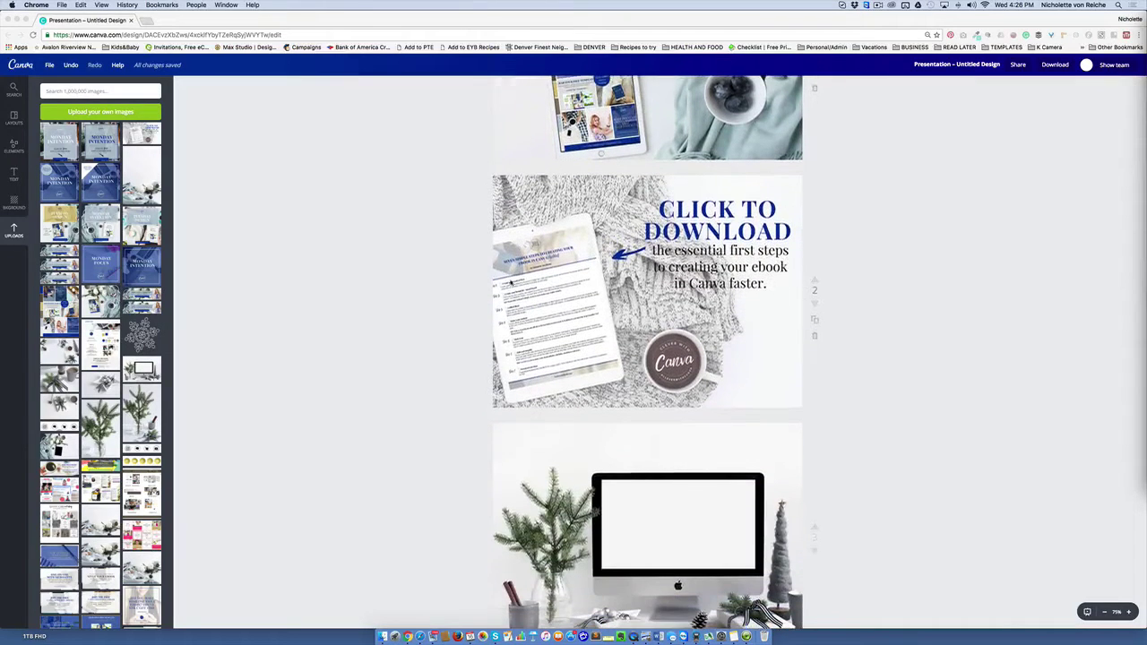
{"action": "scroll", "coordinate": [529, 369], "scroll_direction": "up", "scroll_amount": 3}
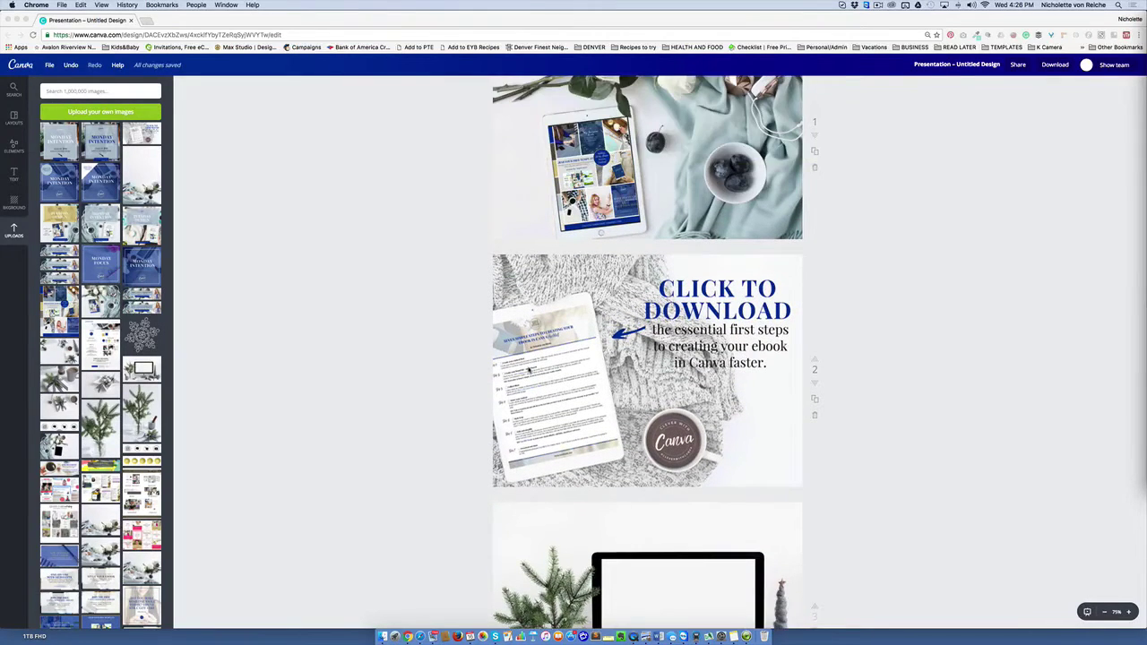
{"action": "scroll", "coordinate": [529, 370], "scroll_direction": "down", "scroll_amount": 9}
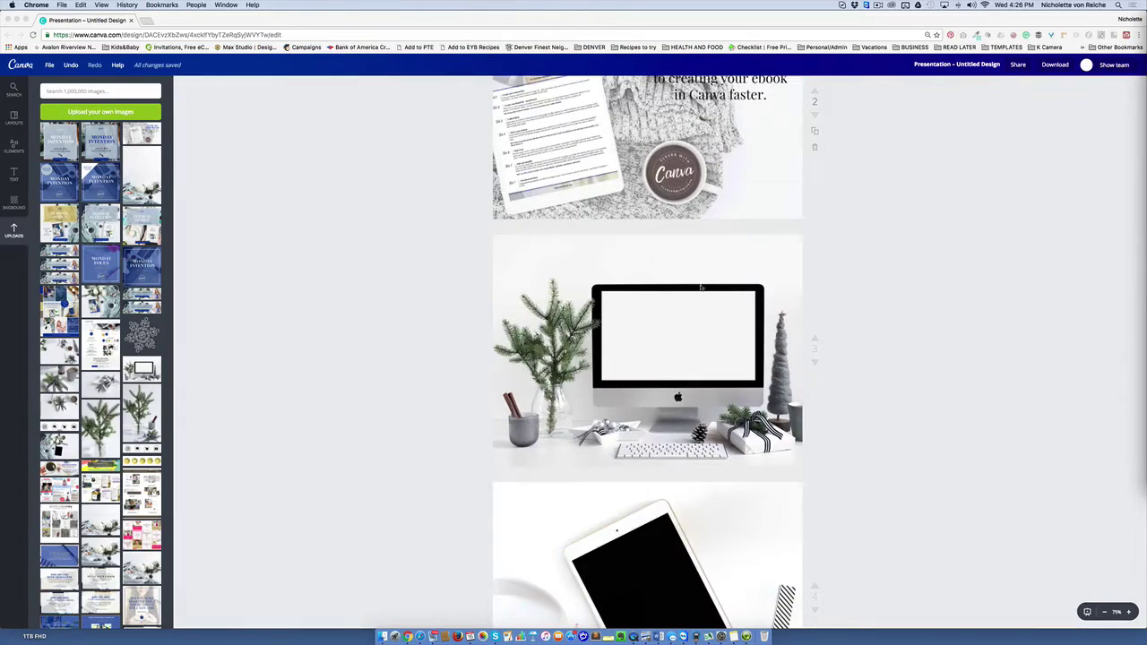
{"action": "scroll", "coordinate": [620, 420], "scroll_direction": "down", "scroll_amount": 5}
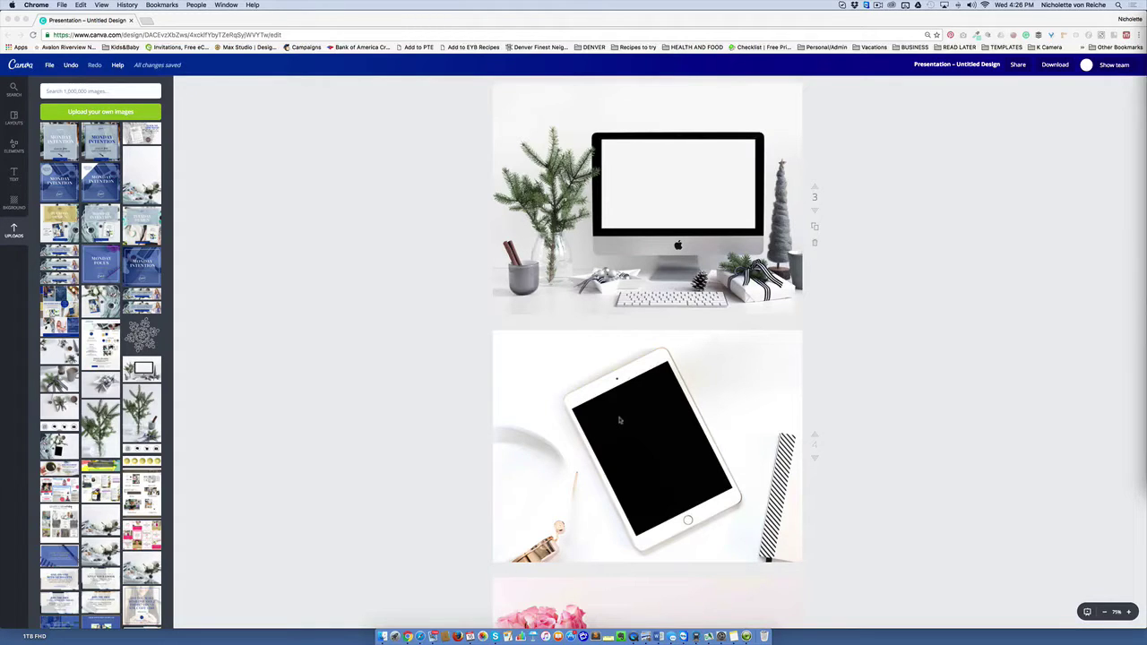
{"action": "scroll", "coordinate": [619, 420], "scroll_direction": "down", "scroll_amount": 4}
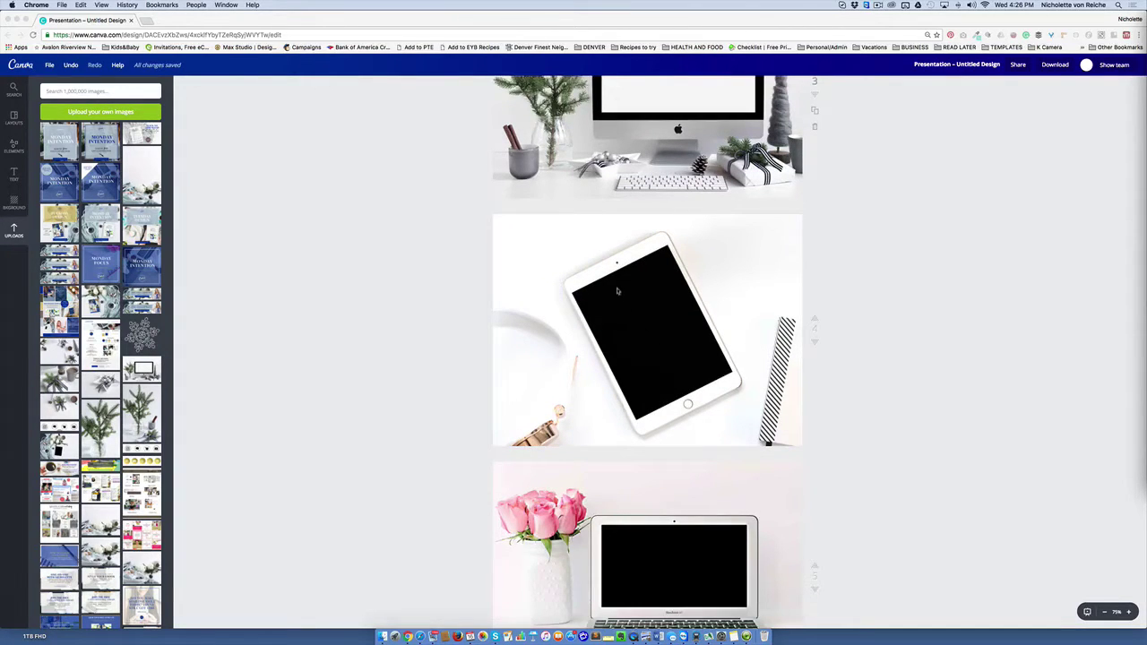
{"action": "scroll", "coordinate": [845, 242], "scroll_direction": "down", "scroll_amount": 5}
Insert a page after the desktop computer mockup and position the "Does this sound familiar?" image across the page's full height.
{"action": "left_click", "coordinate": [815, 220]}
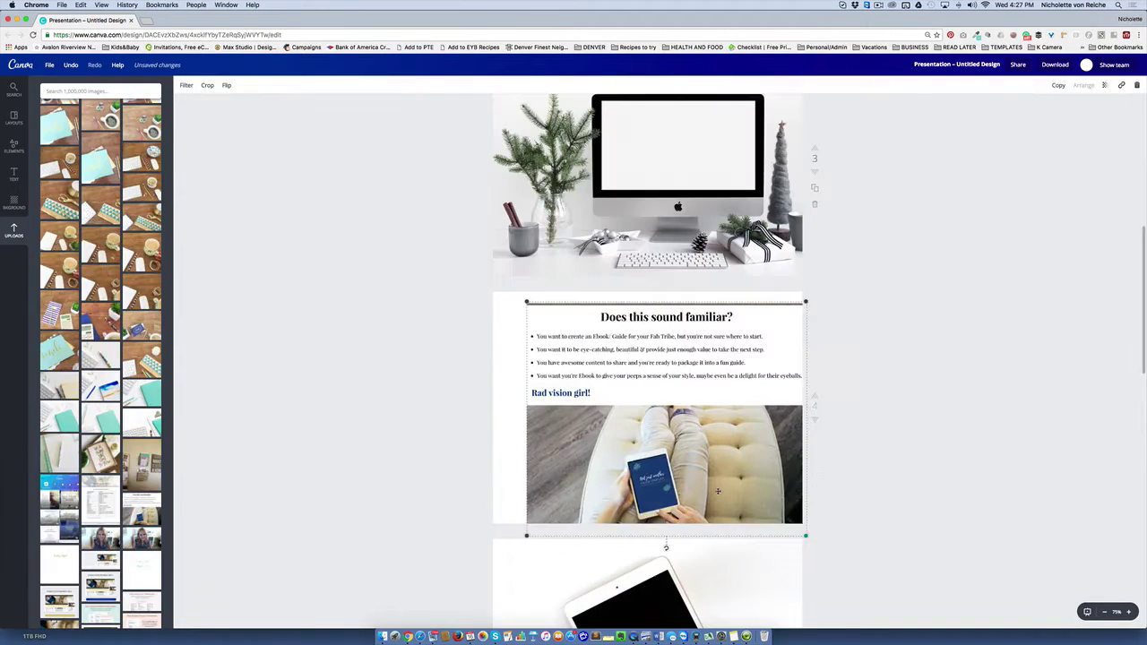
{"action": "left_click_drag", "start_coordinate": [723, 499], "coordinate": [709, 480]}
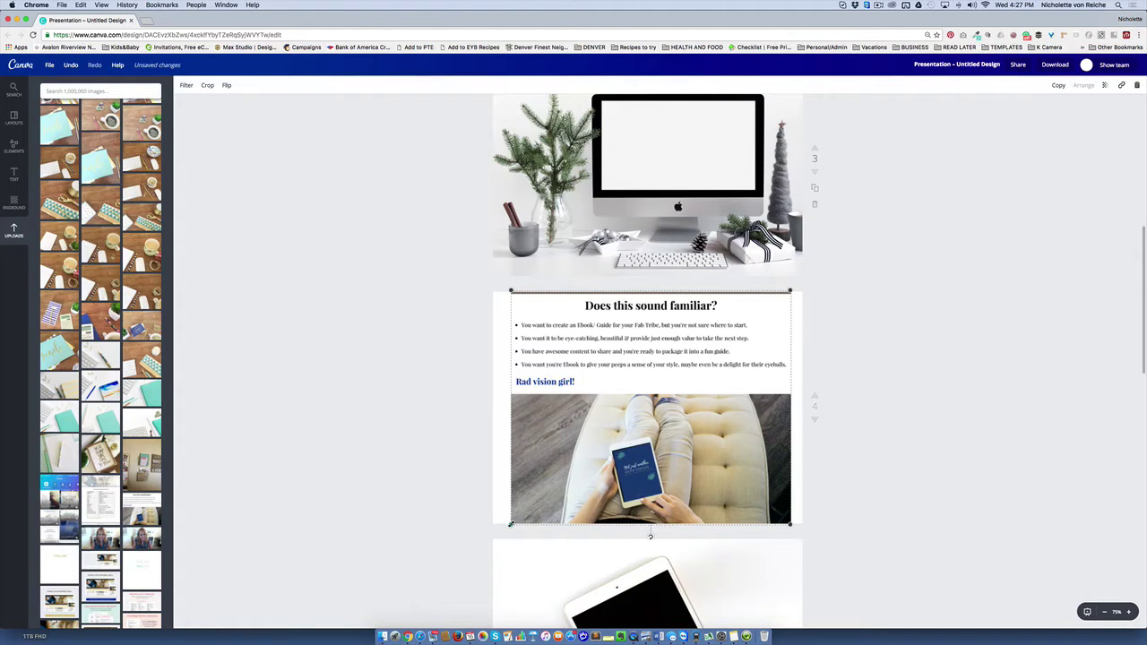
{"action": "left_click_drag", "start_coordinate": [565, 481], "coordinate": [566, 484]}
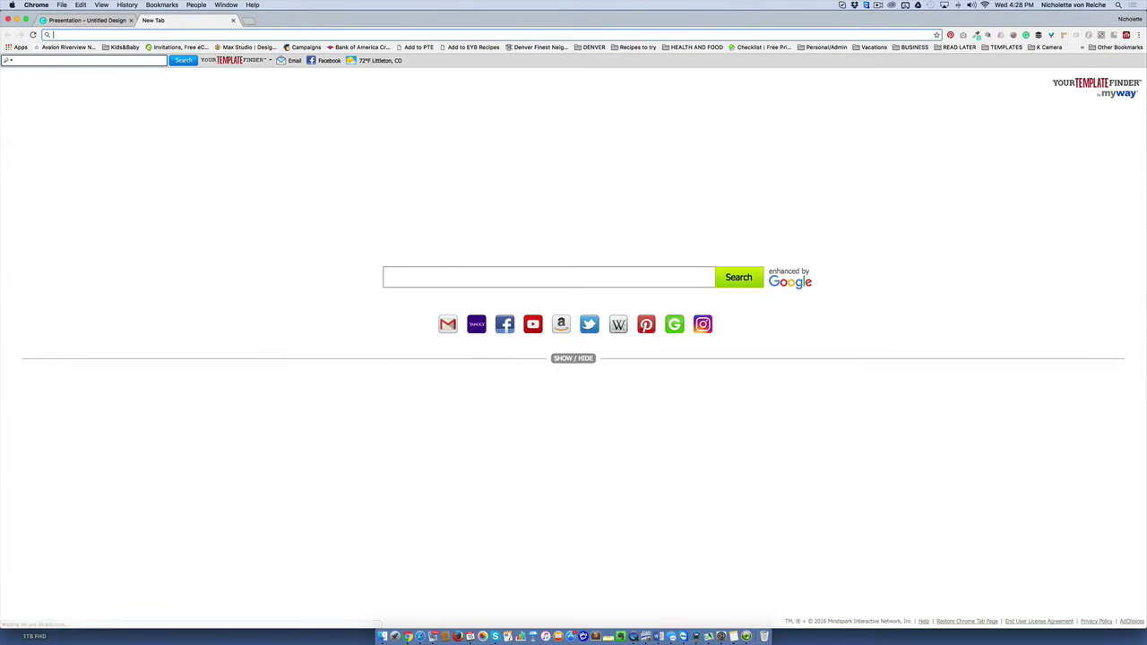
Switch to Creative Market and search for "Computer mockup".
{"action": "left_click_drag", "start_coordinate": [632, 46], "coordinate": [278, 19]}
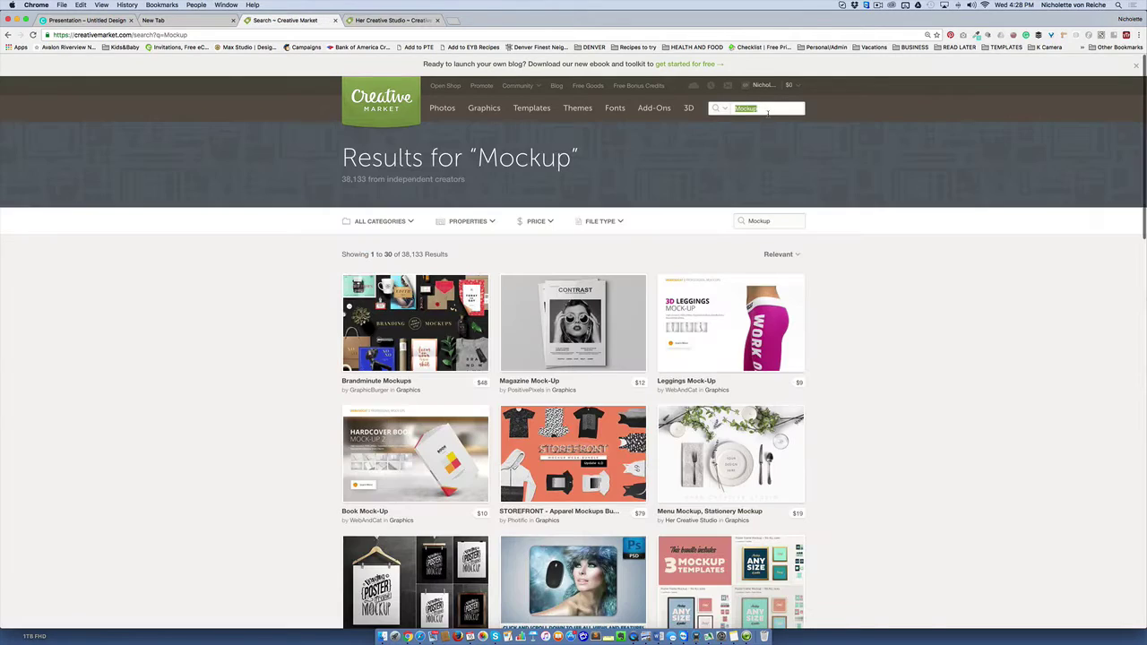
{"action": "type", "text": "ckup"}
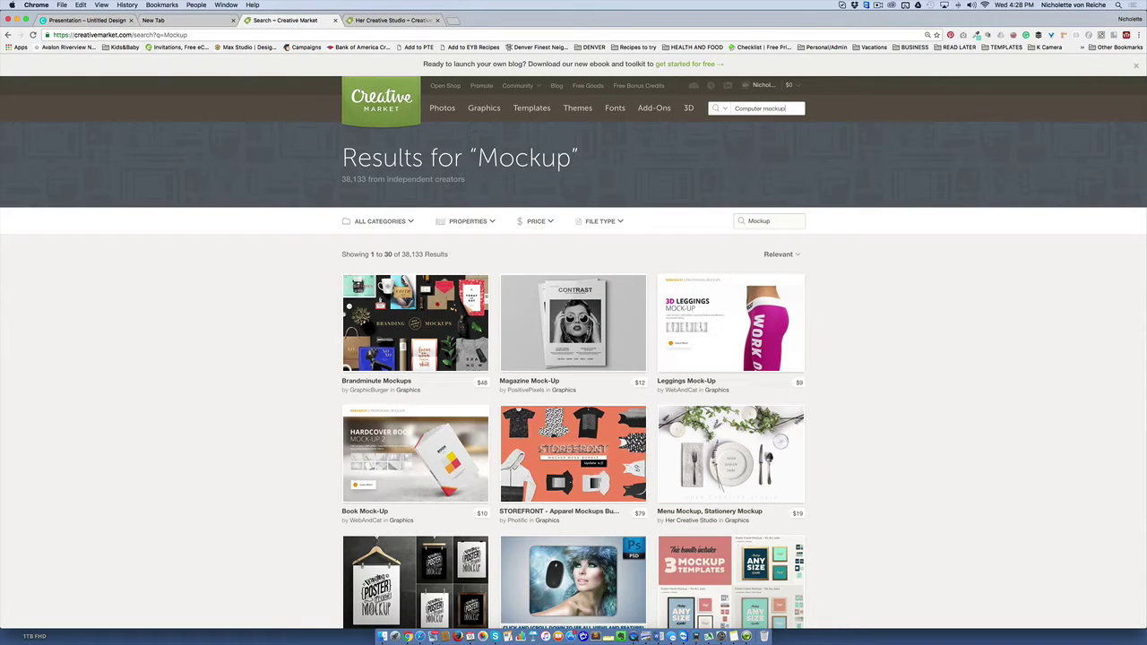
{"action": "key", "text": "Return"}
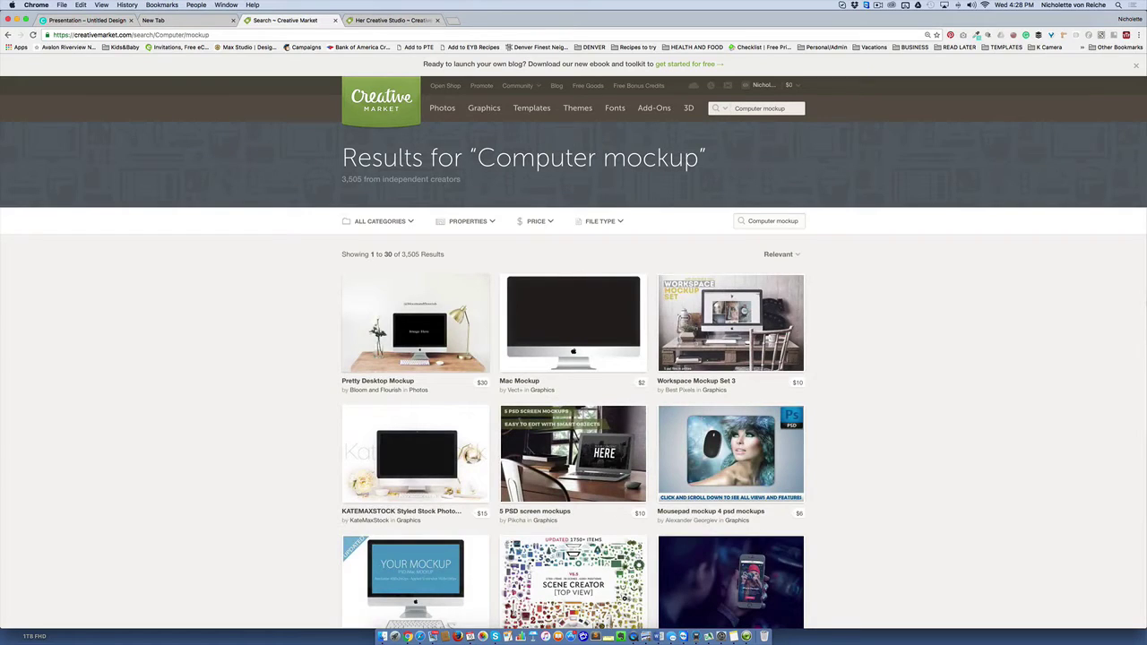
Open the KATEMAXSTOCK Styled Stock Photo and Styled Stock Photo Computer Mockup results in separate browser tabs.
{"action": "scroll", "coordinate": [642, 222], "scroll_direction": "down", "scroll_amount": 3}
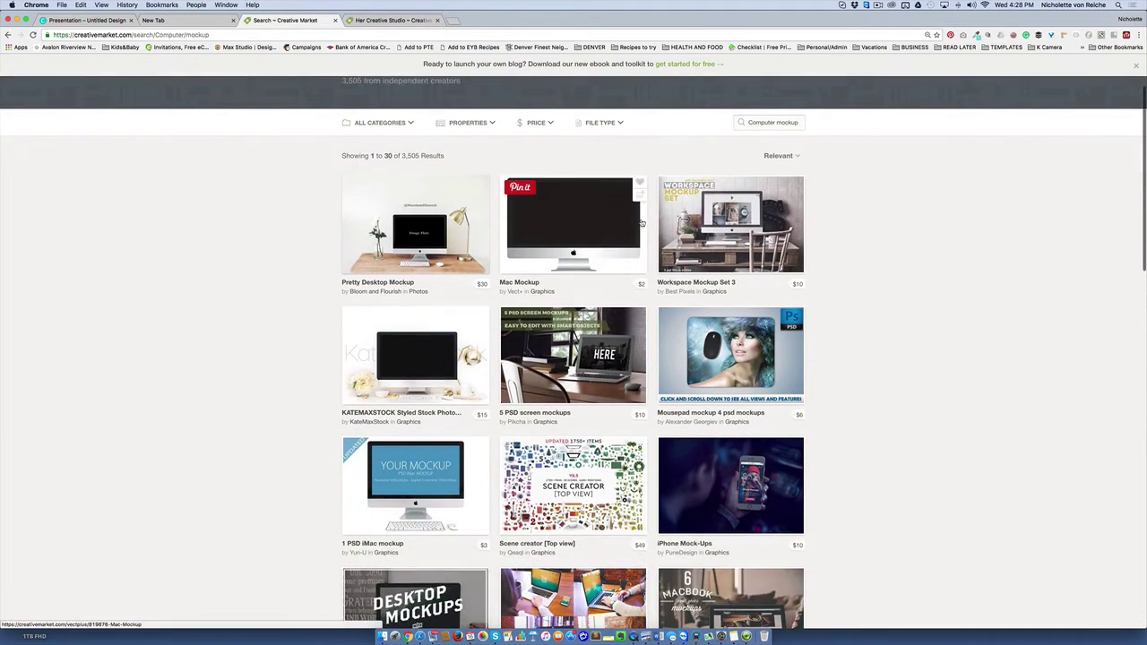
{"action": "scroll", "coordinate": [465, 295], "scroll_direction": "down", "scroll_amount": 2}
{"action": "right_click", "coordinate": [407, 288]}
{"action": "left_click", "coordinate": [443, 295]}
{"action": "scroll", "coordinate": [421, 296], "scroll_direction": "down", "scroll_amount": 5}
{"action": "scroll", "coordinate": [438, 303], "scroll_direction": "down", "scroll_amount": 5}
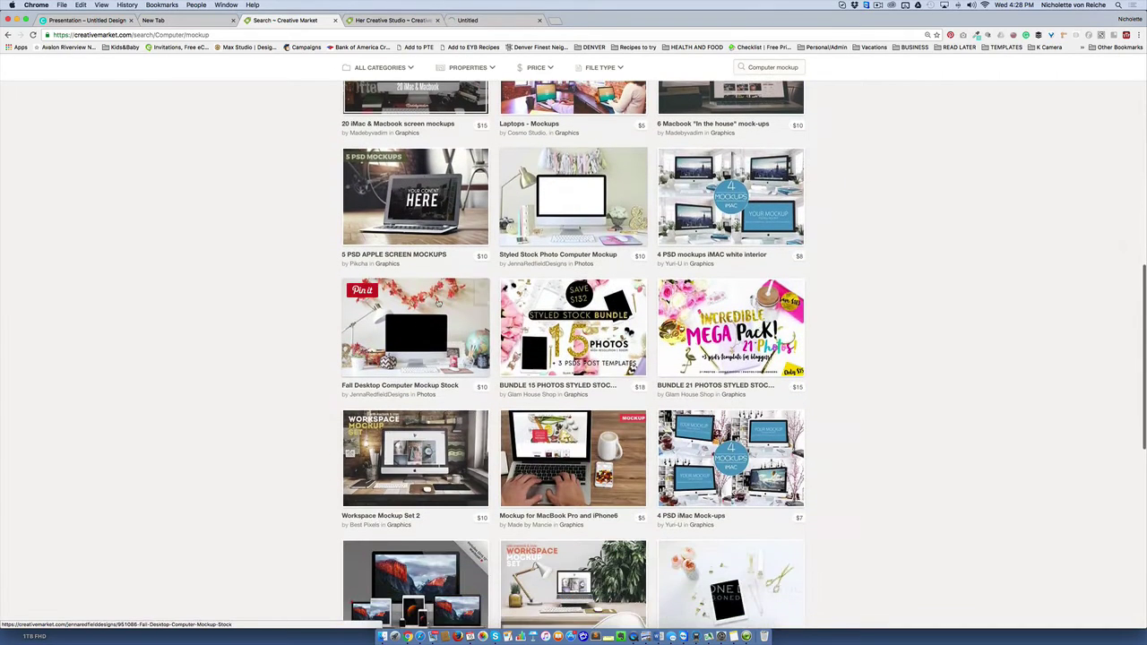
{"action": "right_click", "coordinate": [568, 211]}
{"action": "left_click", "coordinate": [602, 219]}
Open the Fall Desktop Computer Mockup Stock and Soft & Pretty iPad Mock Up Desk results in separate browser tabs.
{"action": "scroll", "coordinate": [574, 232], "scroll_direction": "down", "scroll_amount": 4}
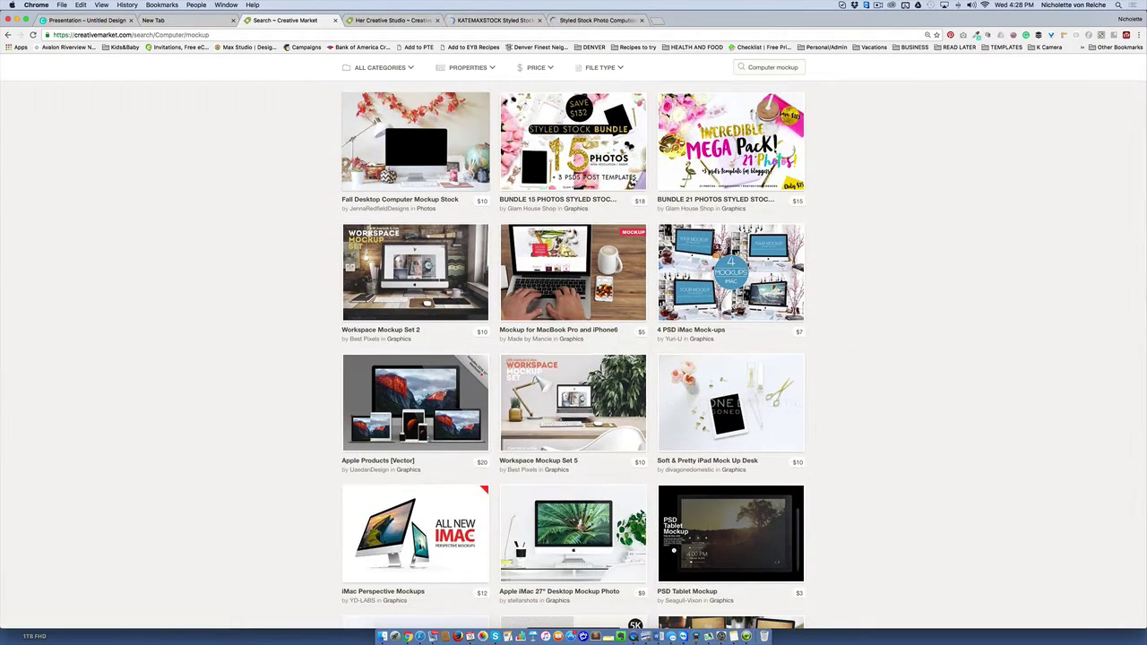
{"action": "right_click", "coordinate": [451, 159]}
{"action": "left_click", "coordinate": [475, 167]}
{"action": "scroll", "coordinate": [555, 304], "scroll_direction": "down", "scroll_amount": 5}
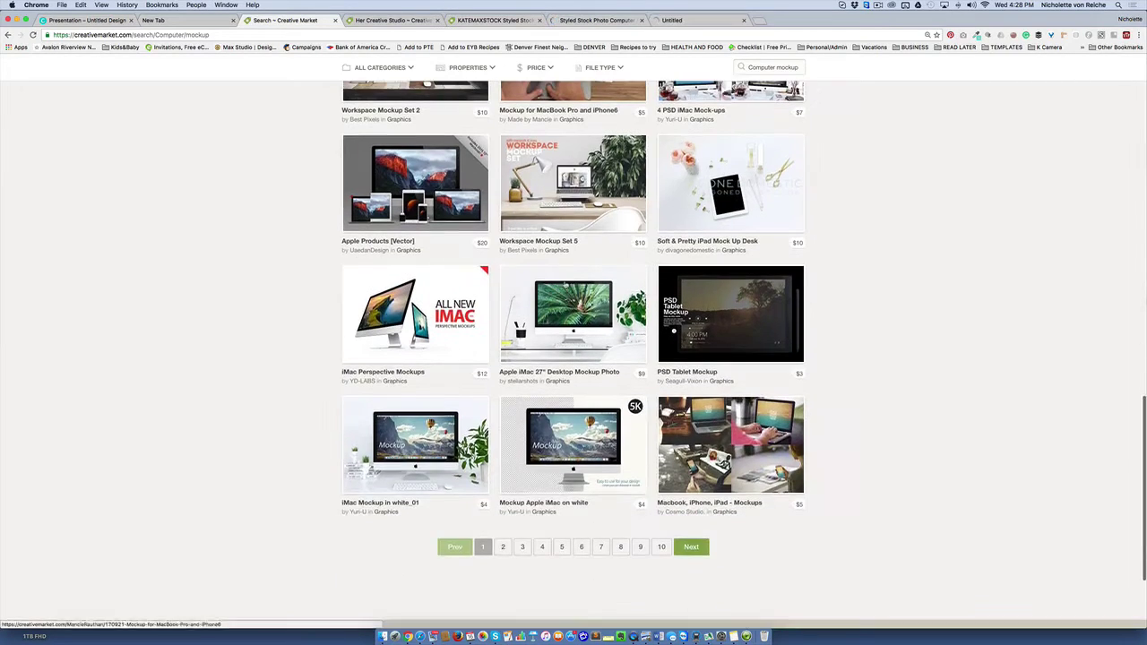
{"action": "right_click", "coordinate": [691, 202]}
{"action": "left_click", "coordinate": [717, 210]}
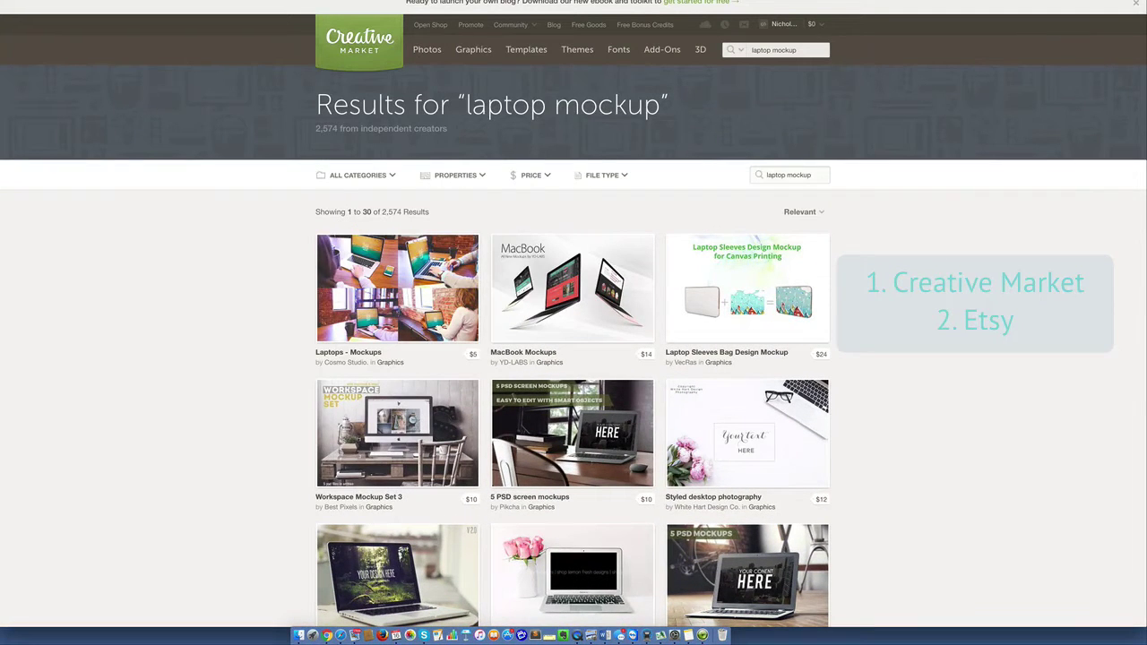
{"action": "type", "text": "Et"}
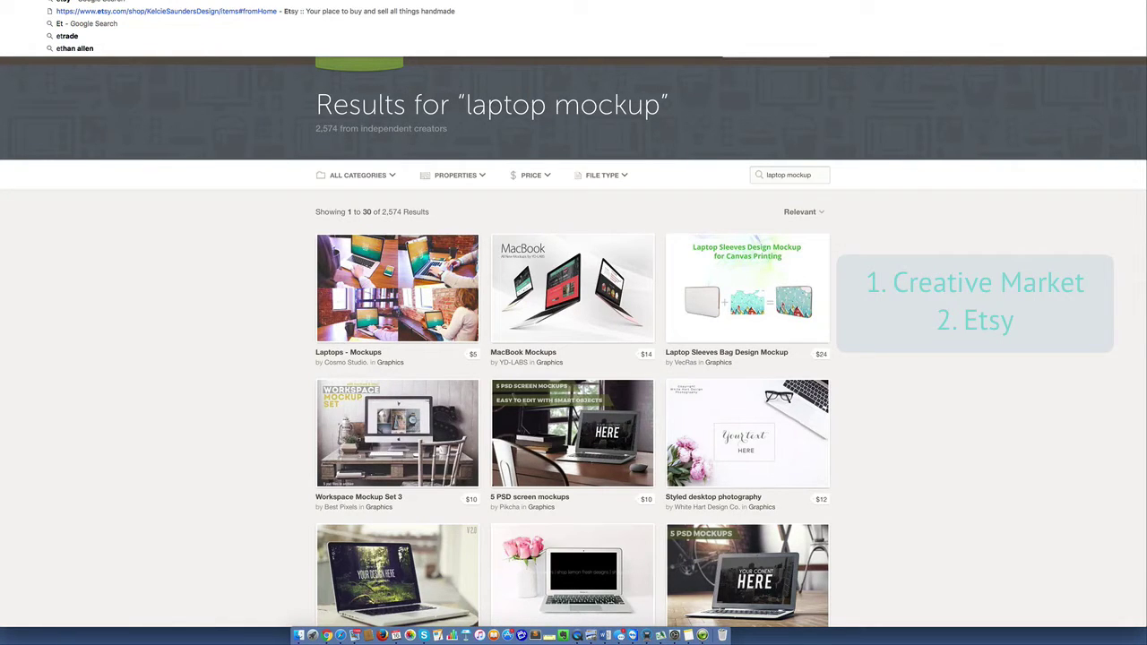
{"action": "key", "text": "BackSpace"}
{"action": "key", "text": "BackSpace"}
{"action": "type", "text": "Haute Chocolate"}
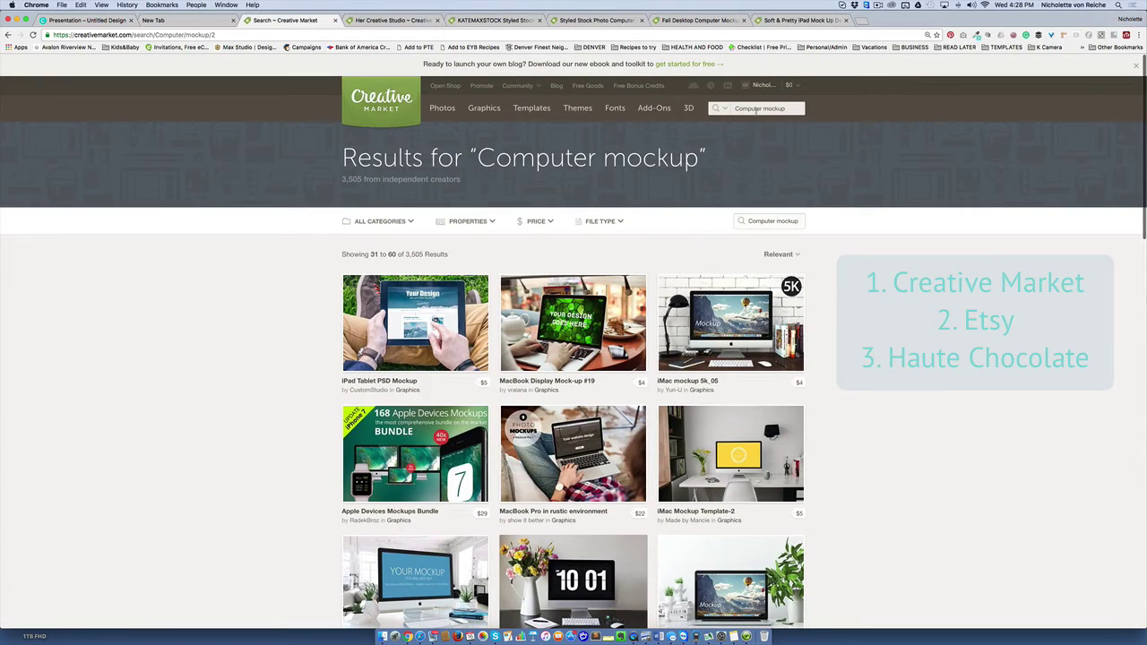
Search Creative Market for "laptop mockup".
{"action": "left_click", "coordinate": [756, 112]}
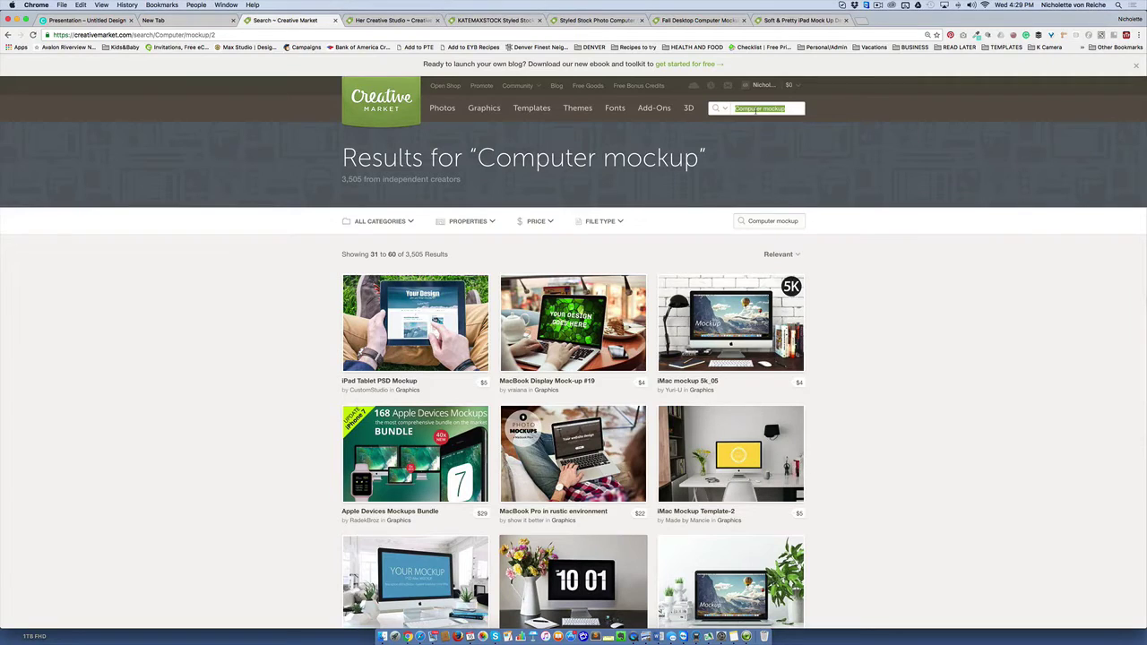
{"action": "key", "text": "BackSpace"}
{"action": "type", "text": "laptop mockup"}
{"action": "key", "text": "Return"}
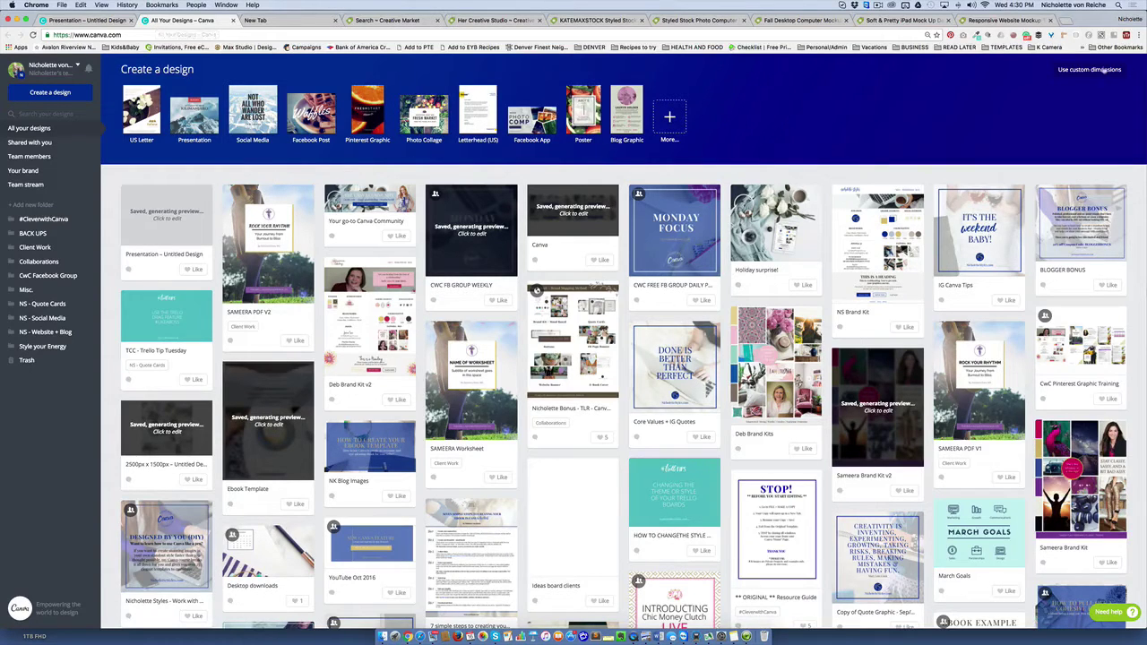
Show the custom width and height fields for creating a new Canva design.
{"action": "left_click", "coordinate": [1076, 77]}
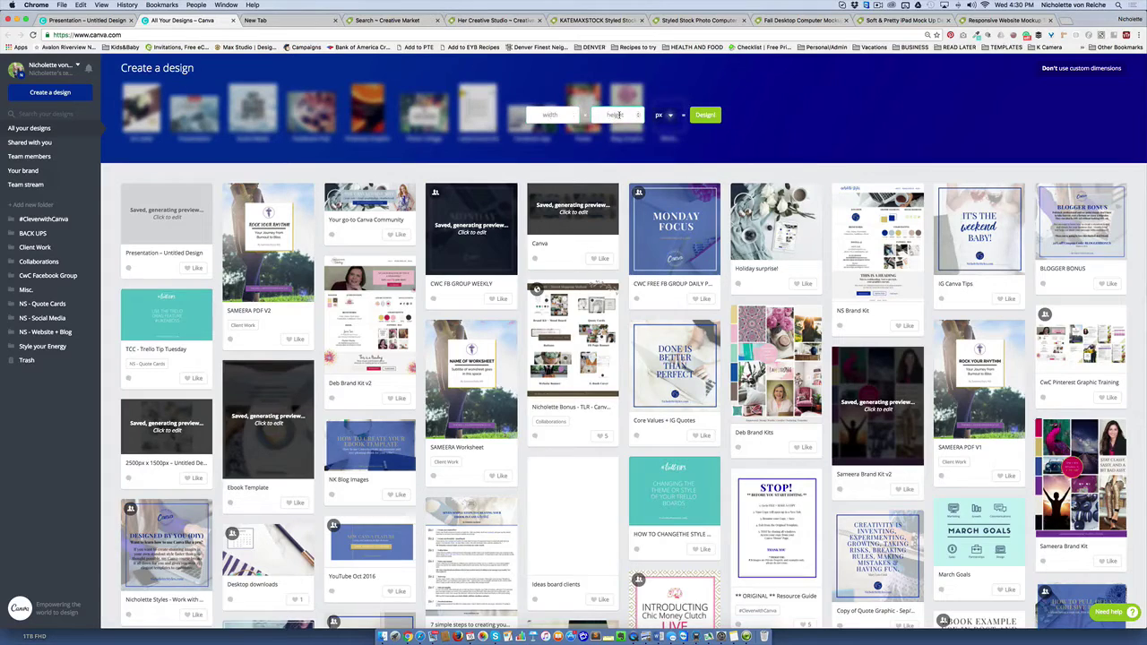
{"action": "left_click", "coordinate": [771, 121]}
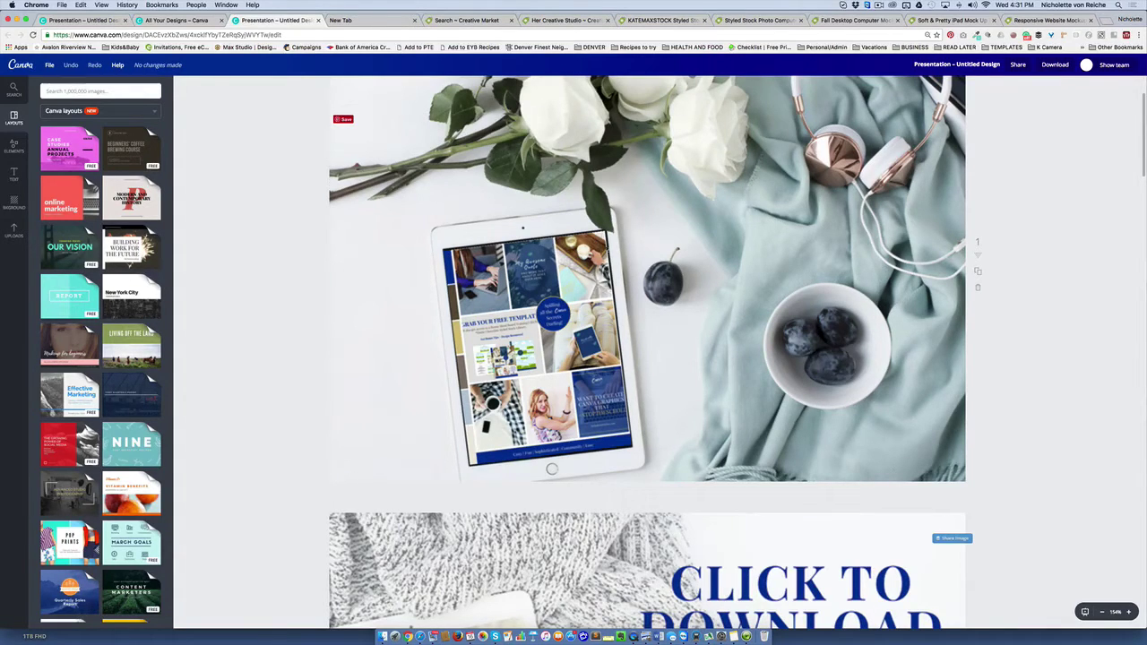
Delete page 7 of the presentation, the one with the tablet and the "hello lovely" mug.
{"action": "left_click", "coordinate": [618, 442]}
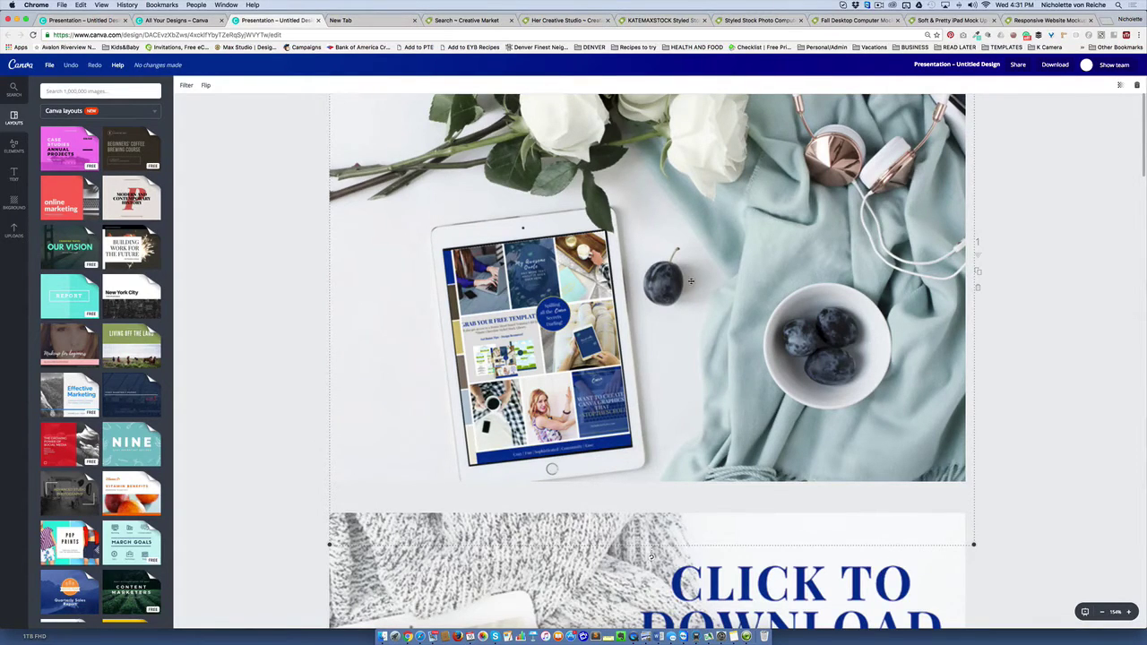
{"action": "scroll", "coordinate": [691, 281], "scroll_direction": "down", "scroll_amount": 4}
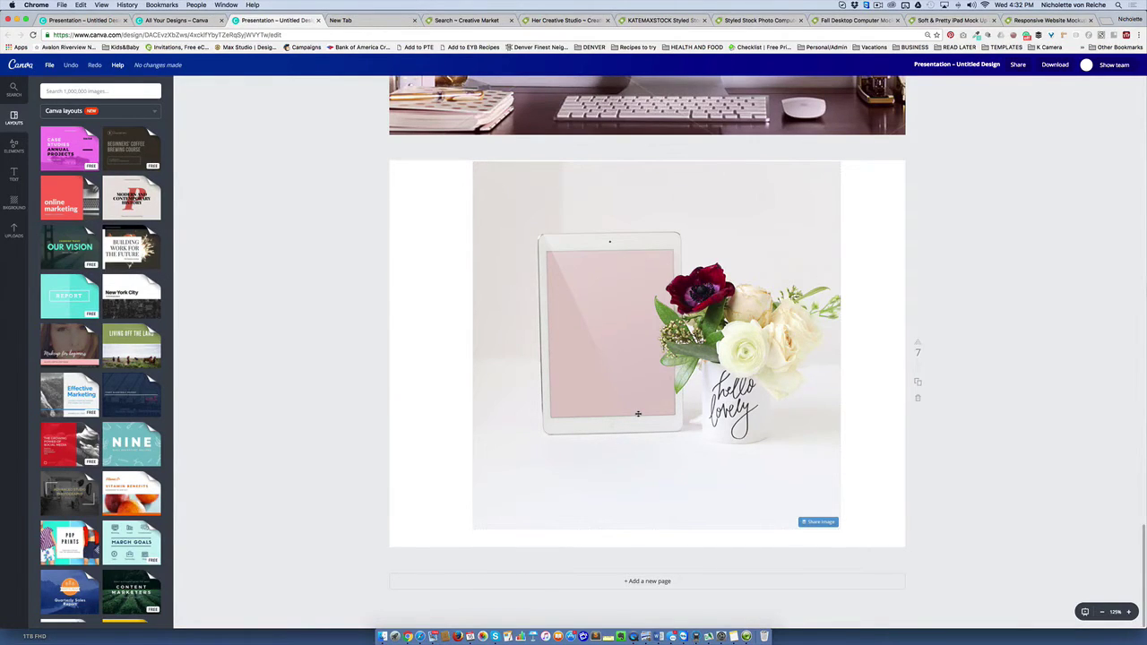
{"action": "left_click", "coordinate": [918, 398]}
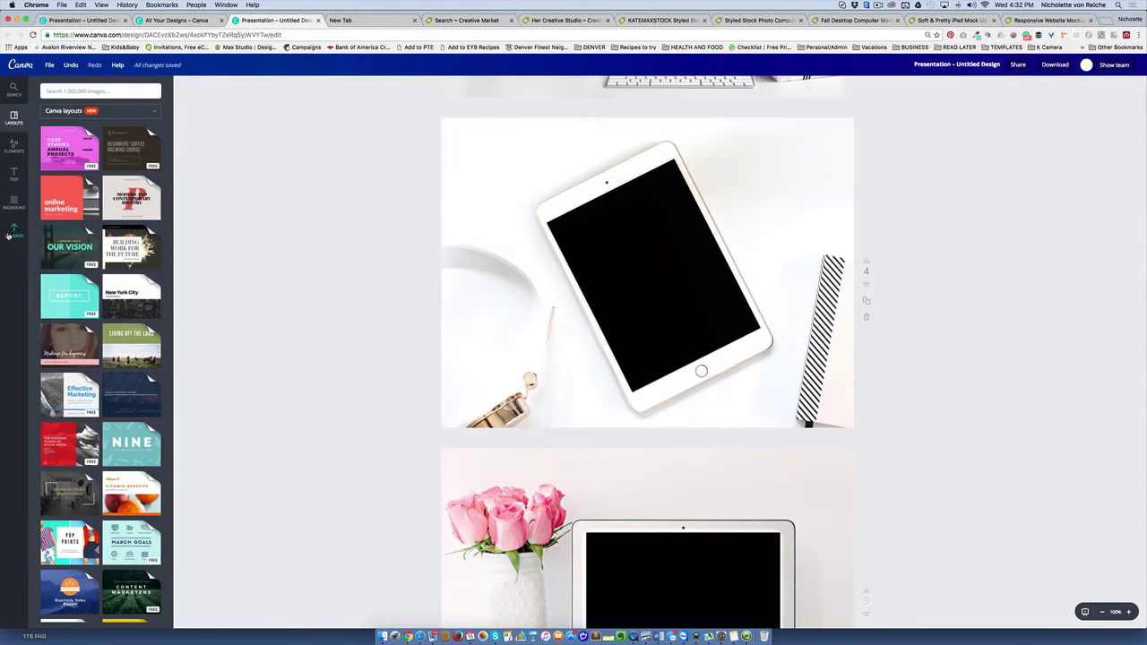
Place the uploaded brand board image on page 4, shrink it and move it to the left of the tablet's screen.
{"action": "left_click", "coordinate": [13, 231]}
{"action": "scroll", "coordinate": [106, 255], "scroll_direction": "down", "scroll_amount": 2}
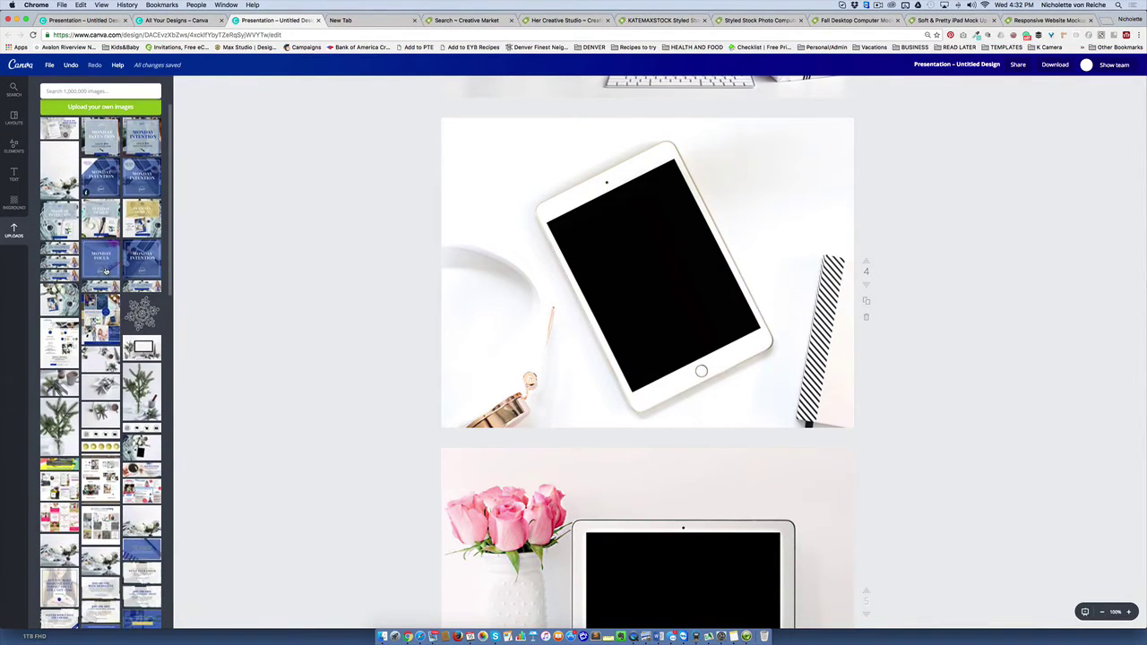
{"action": "scroll", "coordinate": [106, 270], "scroll_direction": "down", "scroll_amount": 1}
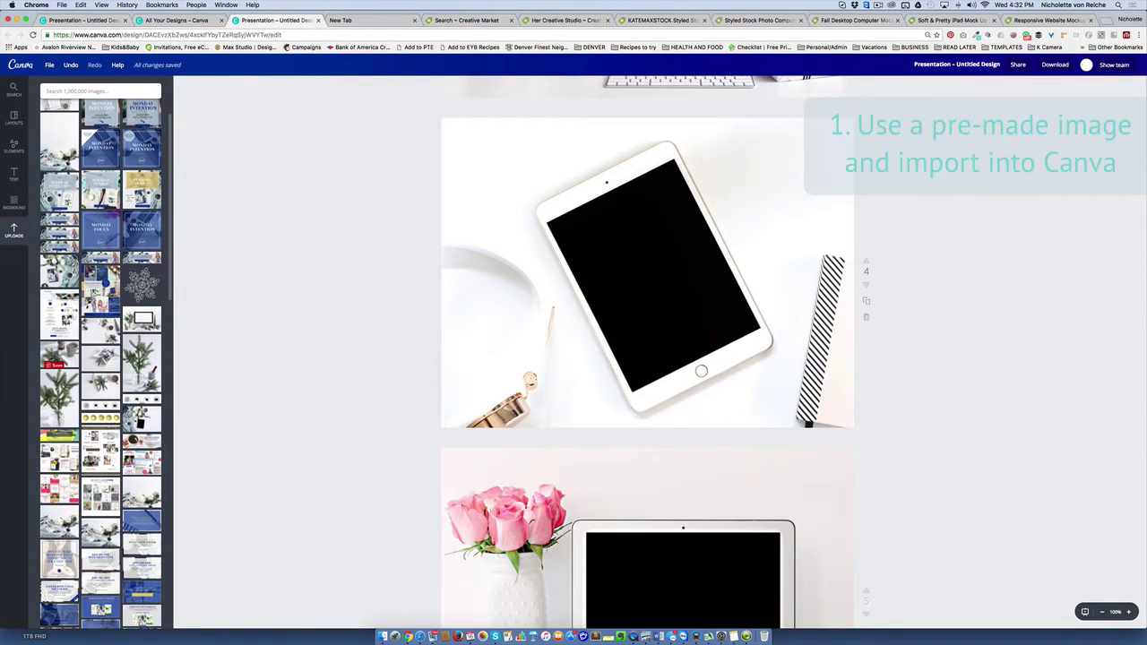
{"action": "left_click", "coordinate": [60, 317]}
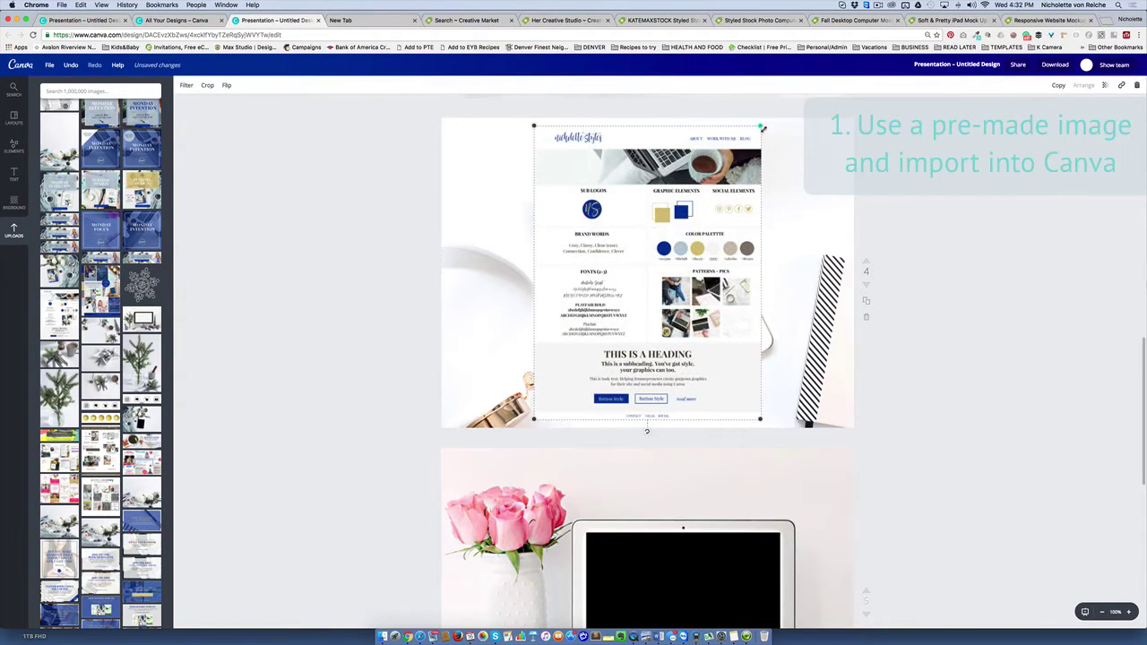
{"action": "left_click_drag", "start_coordinate": [760, 126], "coordinate": [704, 199]}
{"action": "left_click_drag", "start_coordinate": [620, 268], "coordinate": [551, 218]}
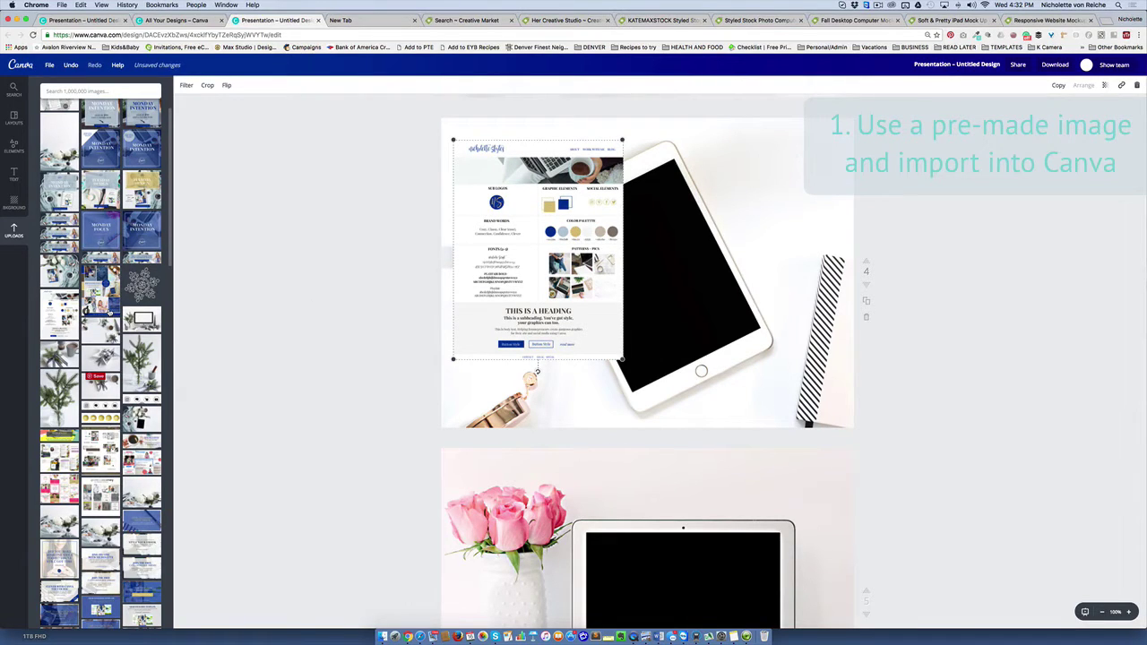
Add the uploaded "Brand Mapping Method" image at reduced size along page 4's right edge, and shift the brand board slightly up and left.
{"action": "scroll", "coordinate": [109, 312], "scroll_direction": "down", "scroll_amount": 1}
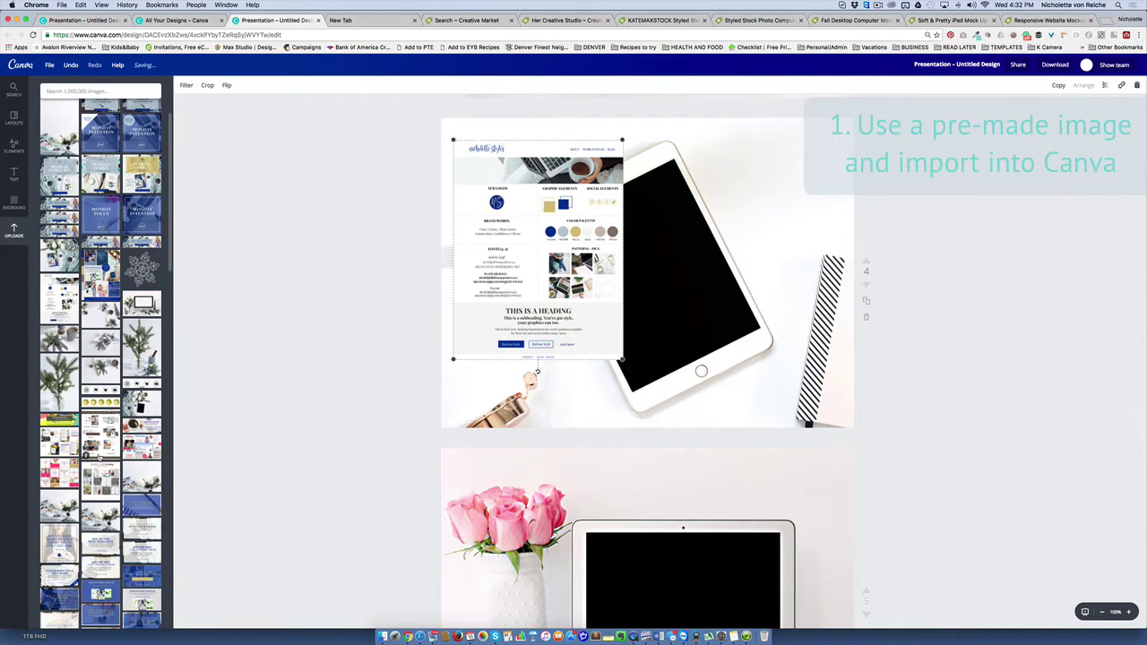
{"action": "left_click", "coordinate": [97, 535]}
{"action": "left_click_drag", "start_coordinate": [758, 127], "coordinate": [694, 182]}
{"action": "left_click_drag", "start_coordinate": [626, 281], "coordinate": [767, 212]}
{"action": "left_click_drag", "start_coordinate": [503, 255], "coordinate": [497, 237]}
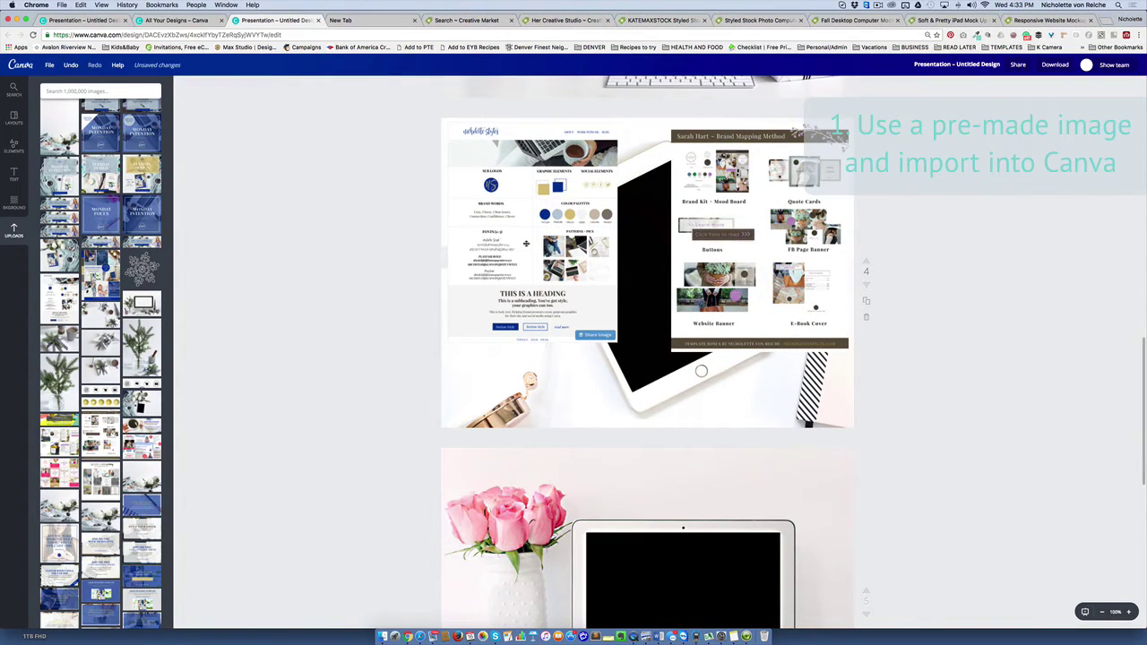
Delete the brand board image from page 4 and move the "Brand Mapping Method" image over the tablet's screen.
{"action": "scroll", "coordinate": [646, 258], "scroll_direction": "up", "scroll_amount": 2}
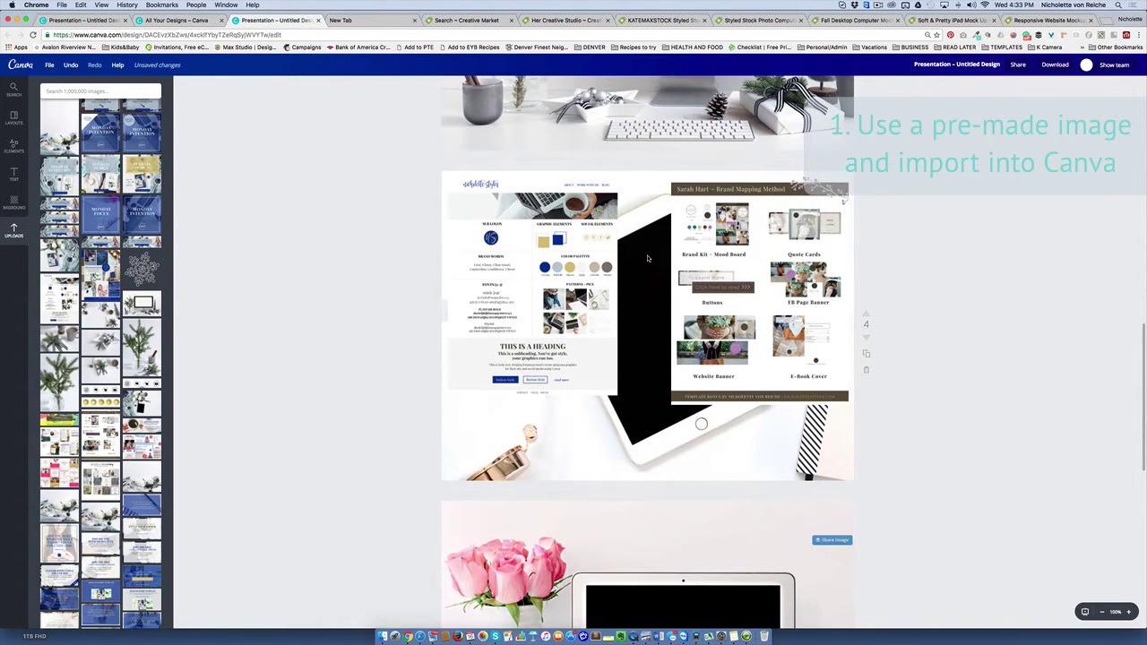
{"action": "left_click", "coordinate": [714, 191]}
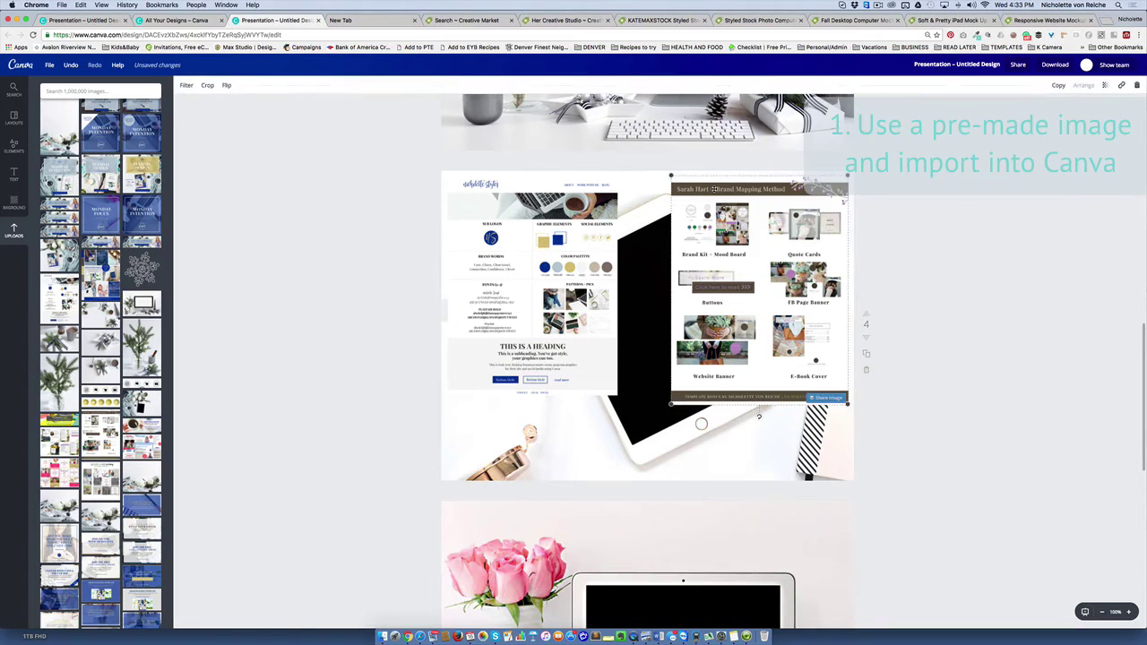
{"action": "key", "text": "Delete"}
{"action": "left_click_drag", "start_coordinate": [762, 396], "coordinate": [687, 445]}
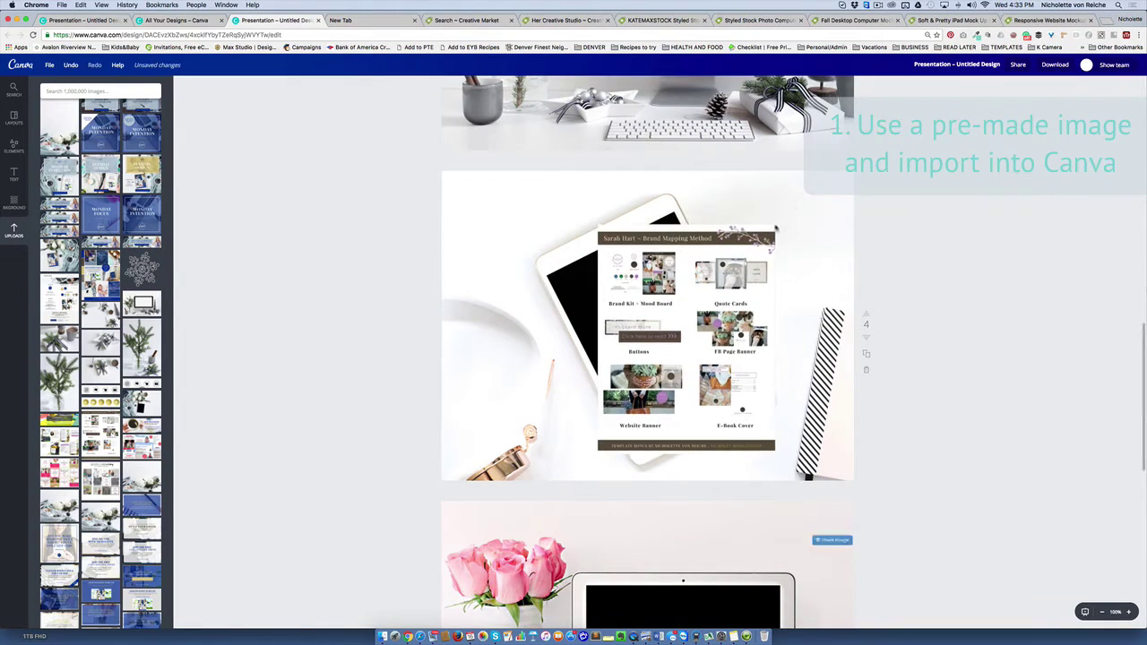
Rotate the "Brand Mapping Method" image on page 4 to match the tablet's tilt and position it over the screen.
{"action": "left_click", "coordinate": [690, 443]}
{"action": "key", "text": "super+plus"}
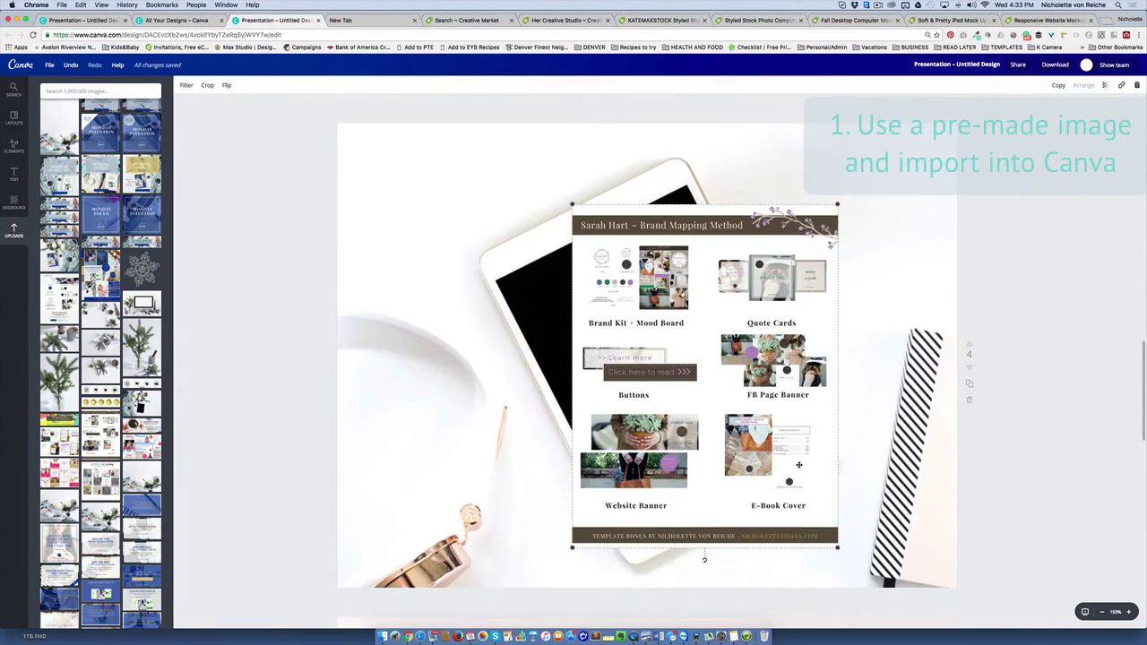
{"action": "left_click_drag", "start_coordinate": [705, 561], "coordinate": [785, 539]}
{"action": "left_click_drag", "start_coordinate": [898, 470], "coordinate": [809, 456]}
{"action": "left_click_drag", "start_coordinate": [705, 432], "coordinate": [687, 432]}
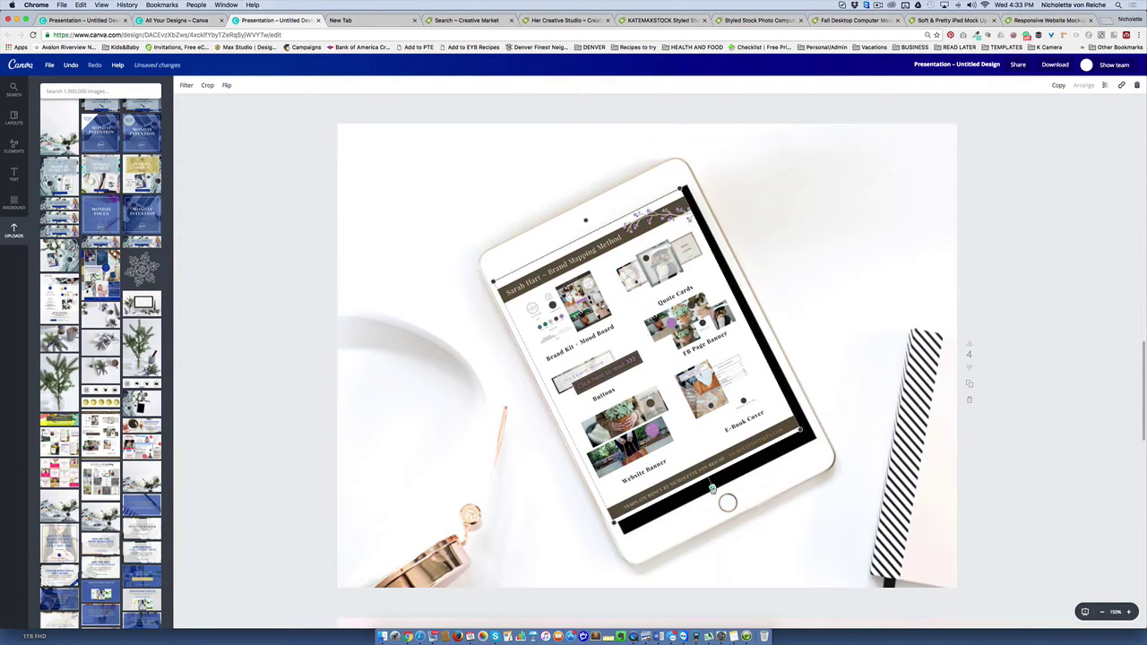
{"action": "left_click_drag", "start_coordinate": [714, 490], "coordinate": [732, 520]}
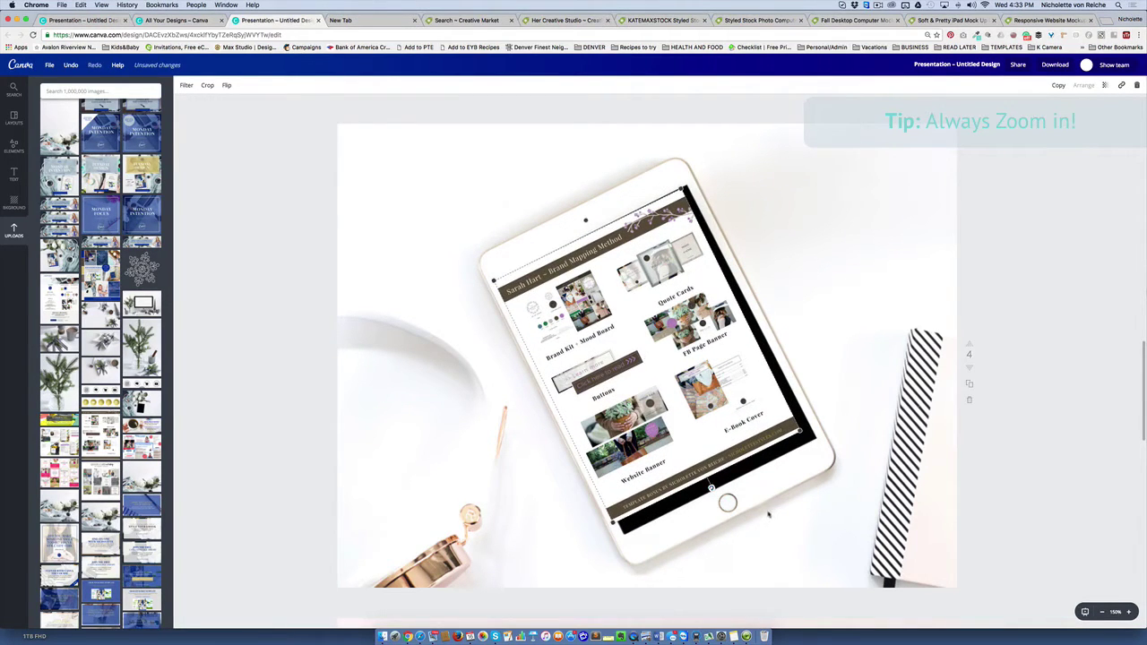
Shift the "Brand Mapping Method" image toward the middle of the tablet's screen and enlarge it to cover the black area.
{"action": "scroll", "coordinate": [1049, 522], "scroll_direction": "down", "scroll_amount": 1}
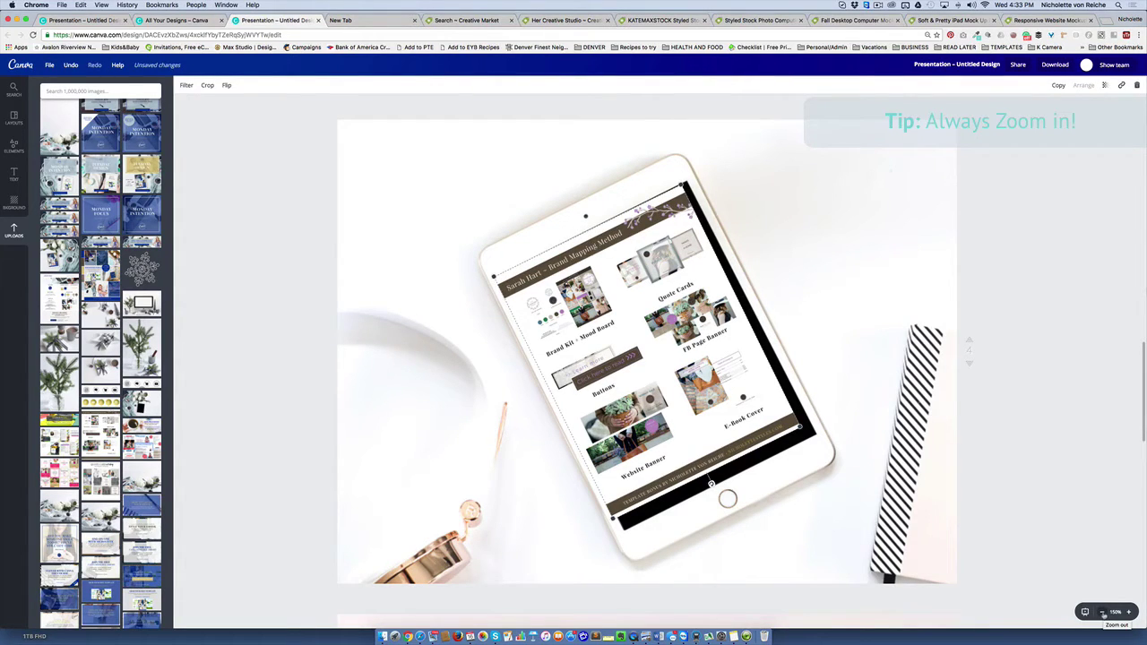
{"action": "left_click", "coordinate": [1104, 613]}
{"action": "scroll", "coordinate": [1111, 612], "scroll_direction": "down", "scroll_amount": 5}
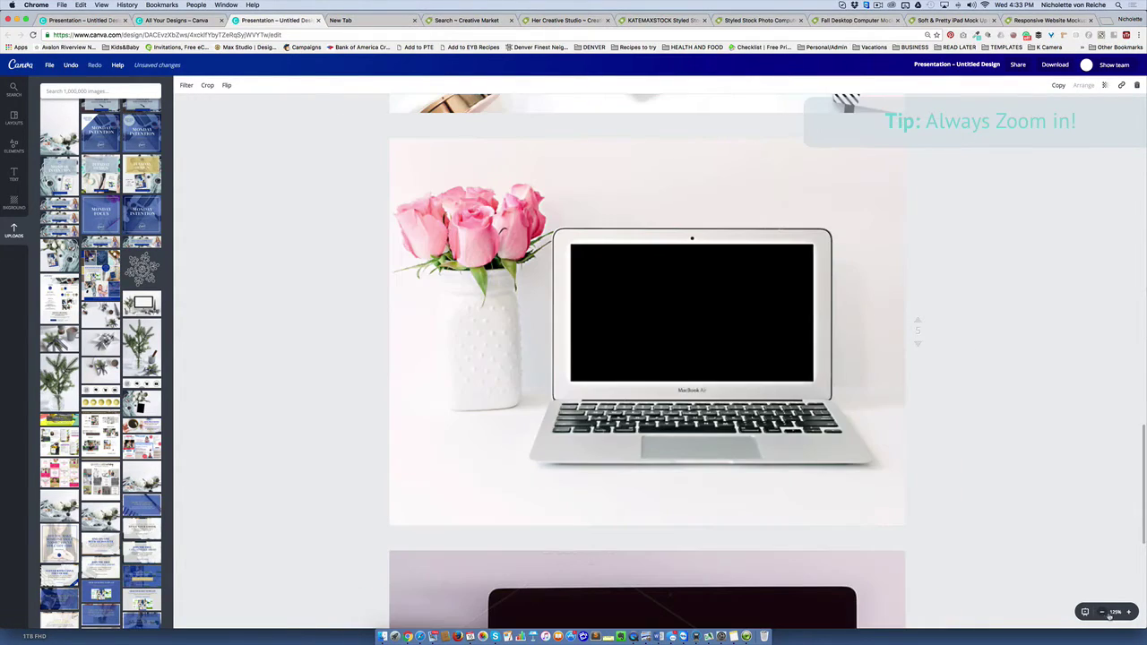
{"action": "left_click", "coordinate": [1129, 613]}
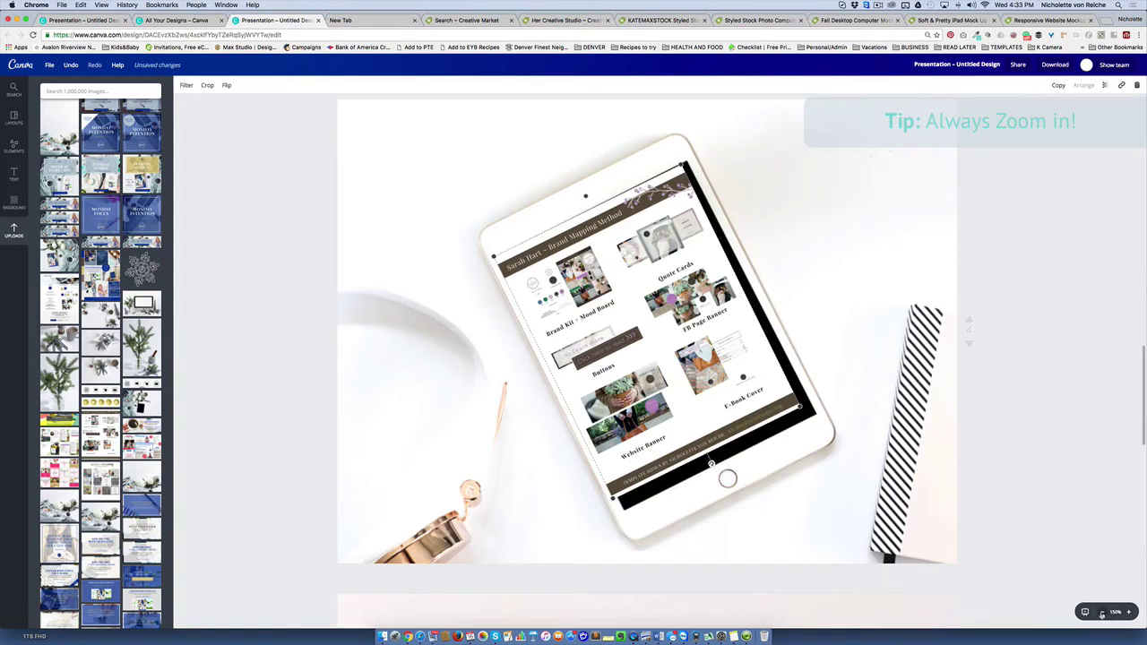
{"action": "left_click", "coordinate": [1114, 611]}
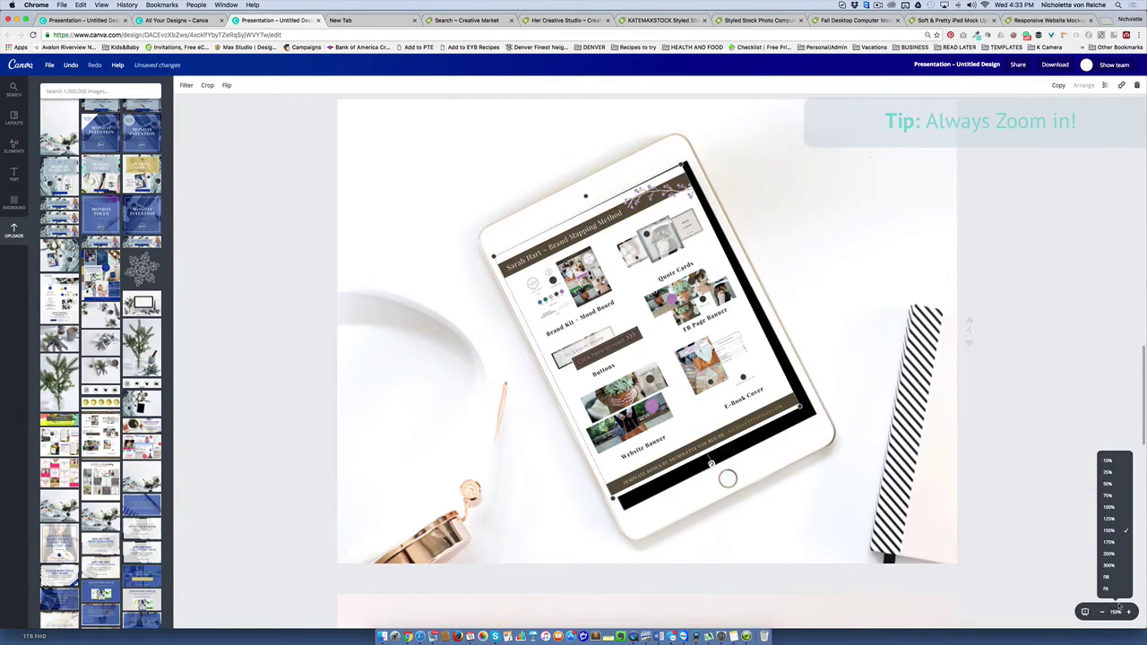
{"action": "left_click", "coordinate": [1109, 578]}
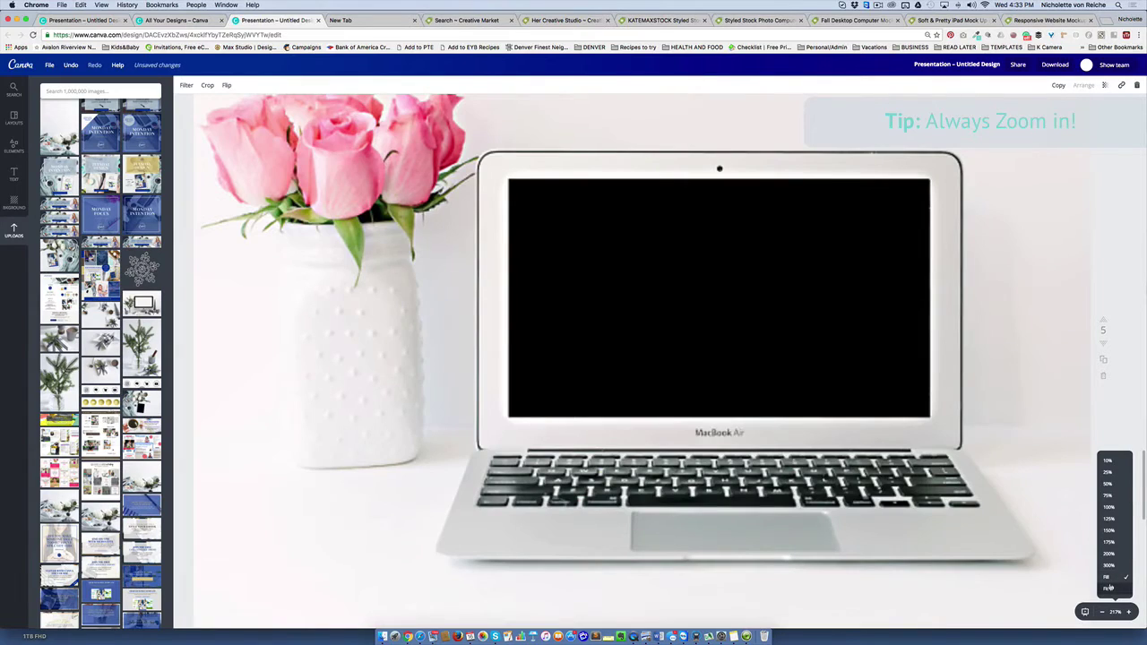
{"action": "left_click", "coordinate": [1107, 589]}
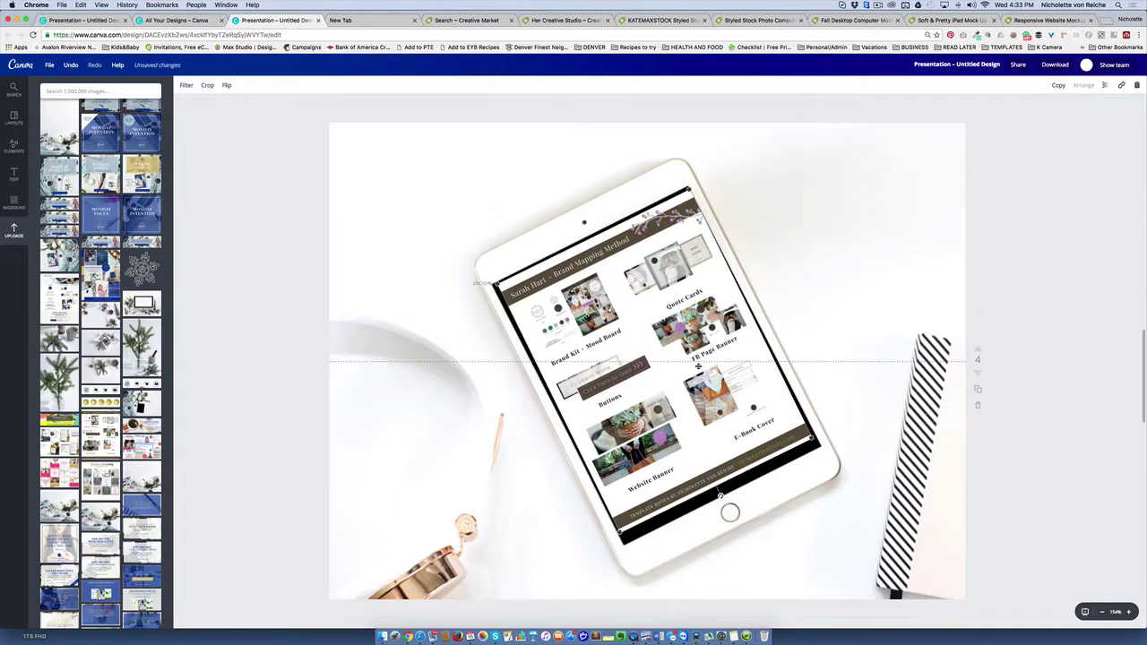
{"action": "left_click_drag", "start_coordinate": [695, 361], "coordinate": [697, 369]}
{"action": "left_click_drag", "start_coordinate": [720, 496], "coordinate": [721, 495]}
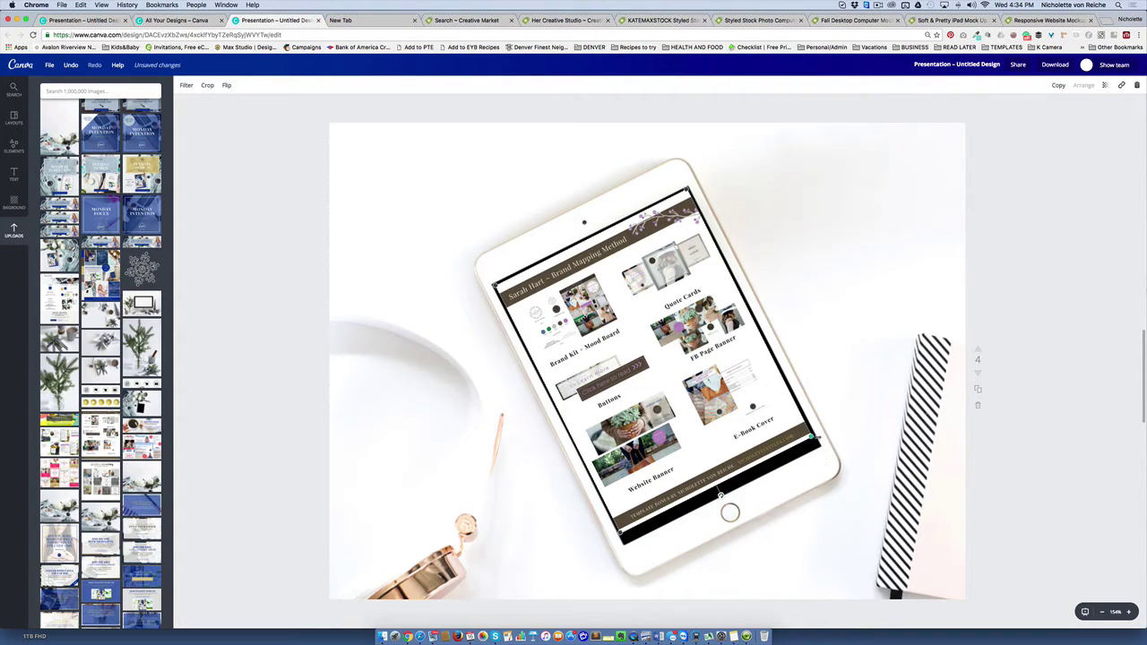
{"action": "left_click_drag", "start_coordinate": [811, 438], "coordinate": [823, 443]}
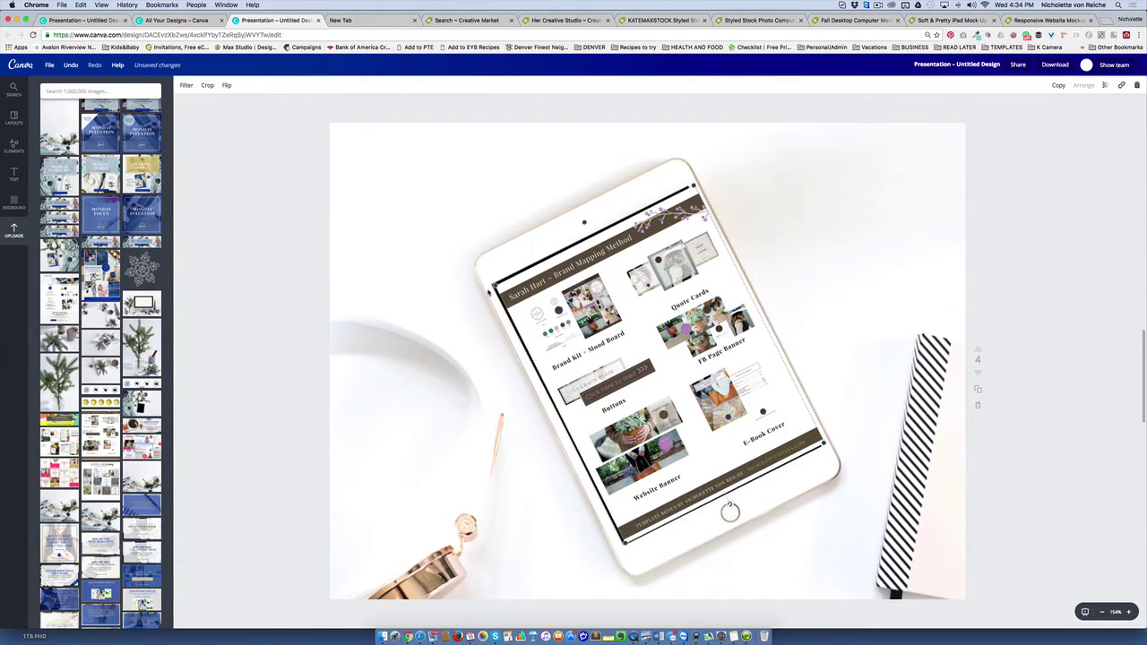
{"action": "left_click_drag", "start_coordinate": [493, 288], "coordinate": [492, 283]}
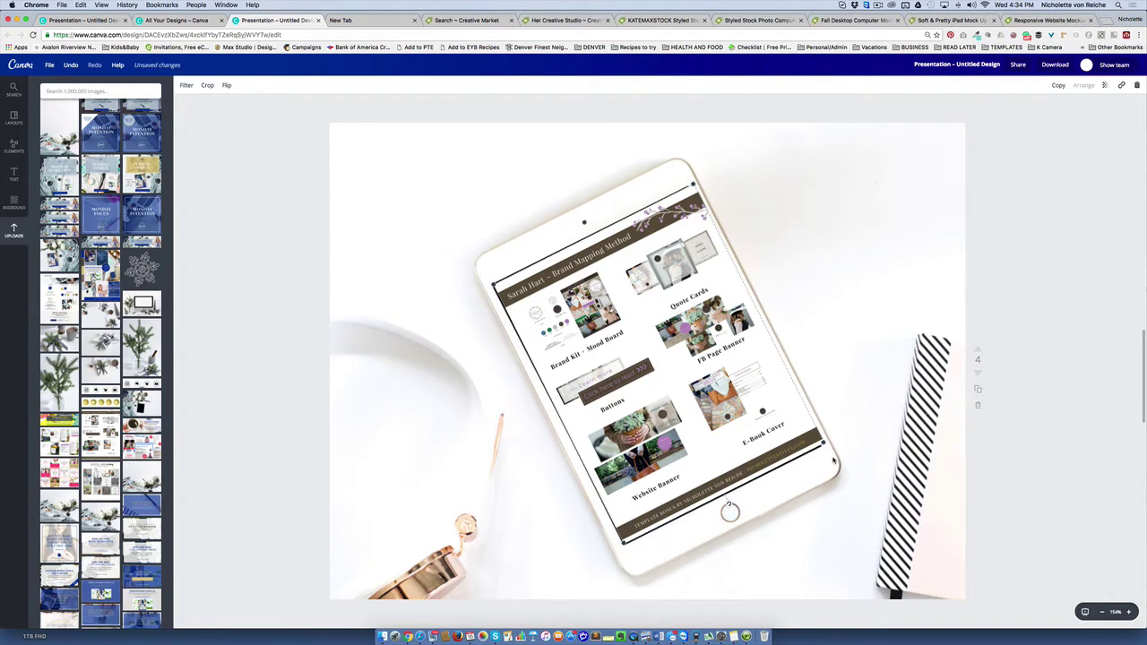
Crop the "Brand Mapping Method" image so its edges fit within the tablet's screen.
{"action": "double_click", "coordinate": [644, 351]}
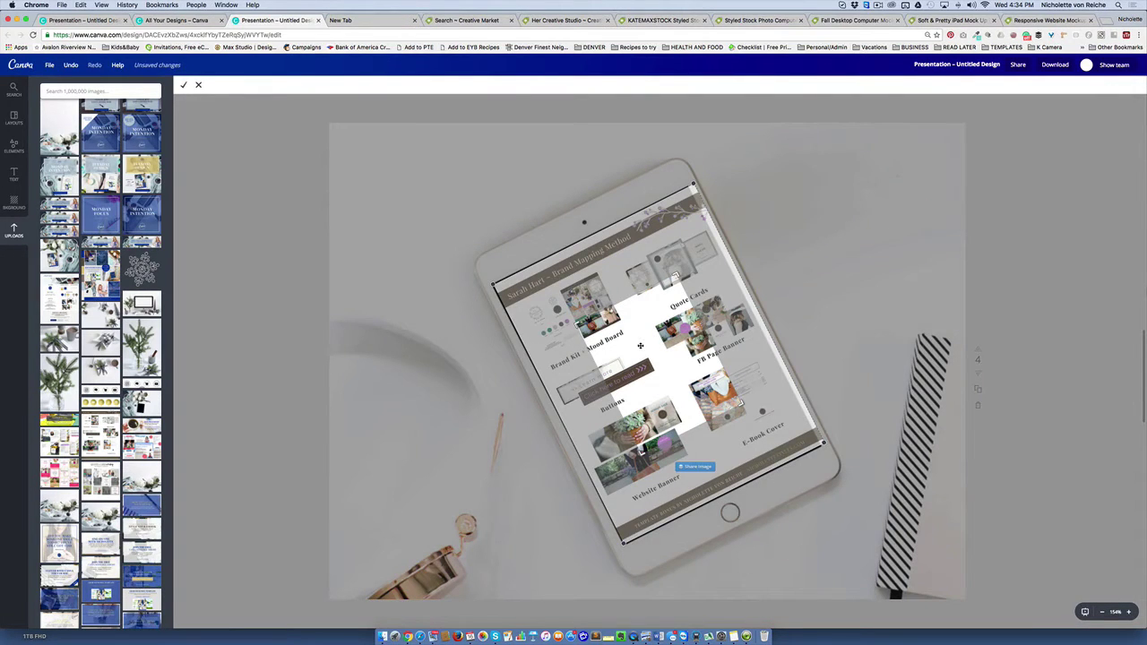
{"action": "left_click_drag", "start_coordinate": [578, 324], "coordinate": [498, 283]}
{"action": "mouse_move", "coordinate": [823, 442]}
{"action": "left_mouse_down"}
{"action": "mouse_move", "coordinate": [784, 421]}
{"action": "mouse_move", "coordinate": [825, 443]}
{"action": "left_mouse_up"}
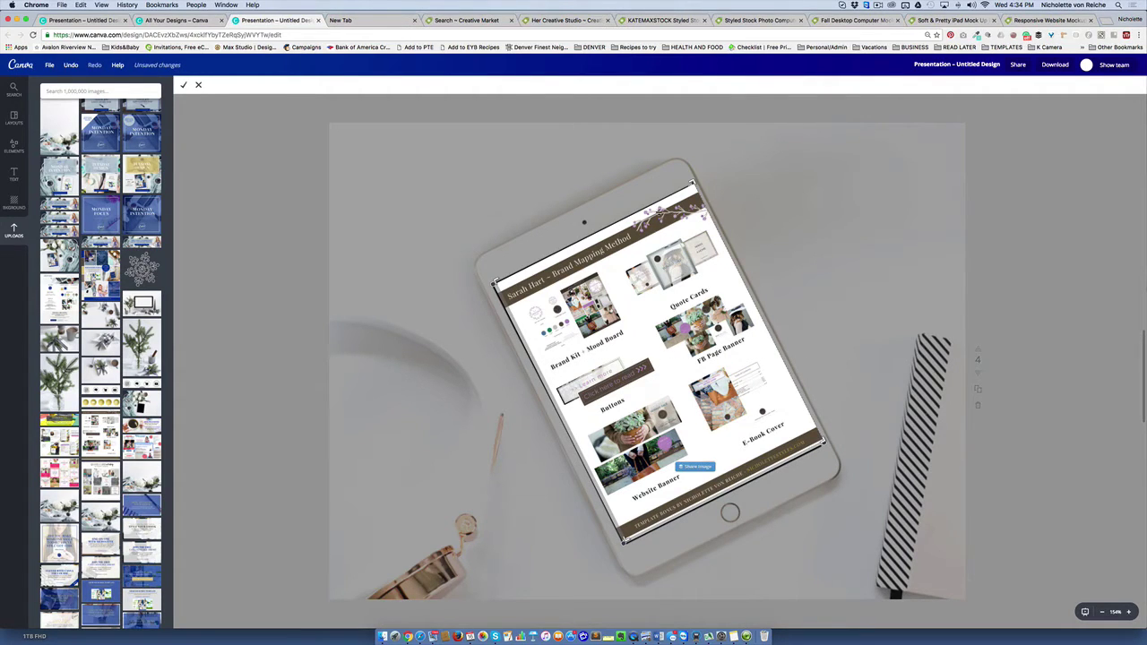
{"action": "left_click_drag", "start_coordinate": [494, 284], "coordinate": [494, 284]}
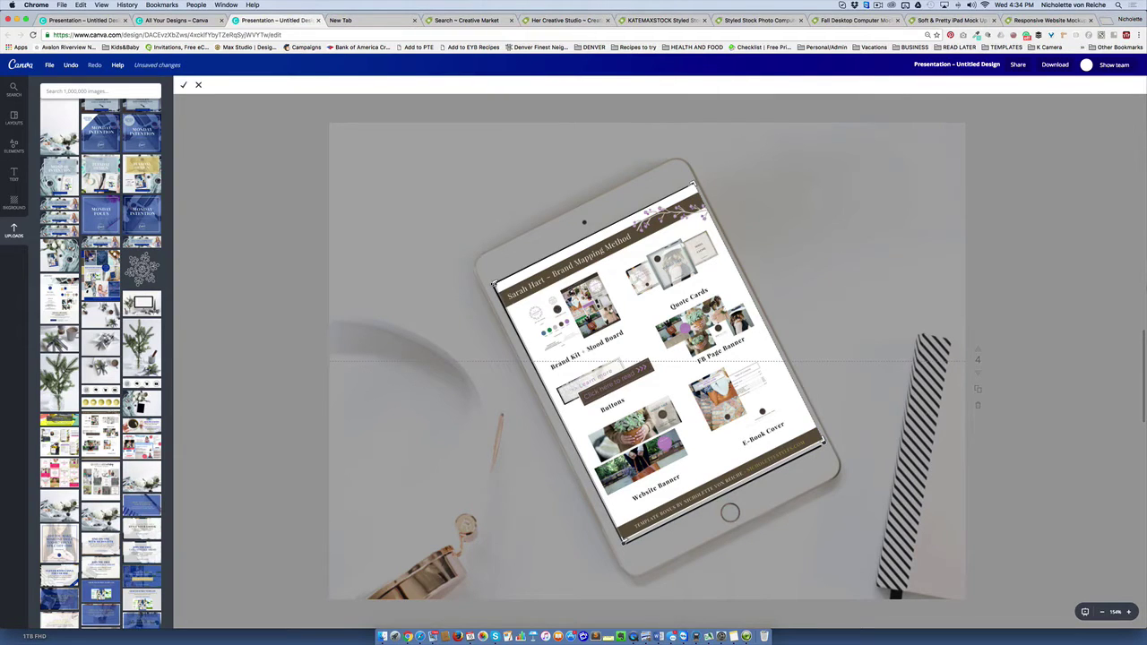
{"action": "left_click", "coordinate": [184, 85]}
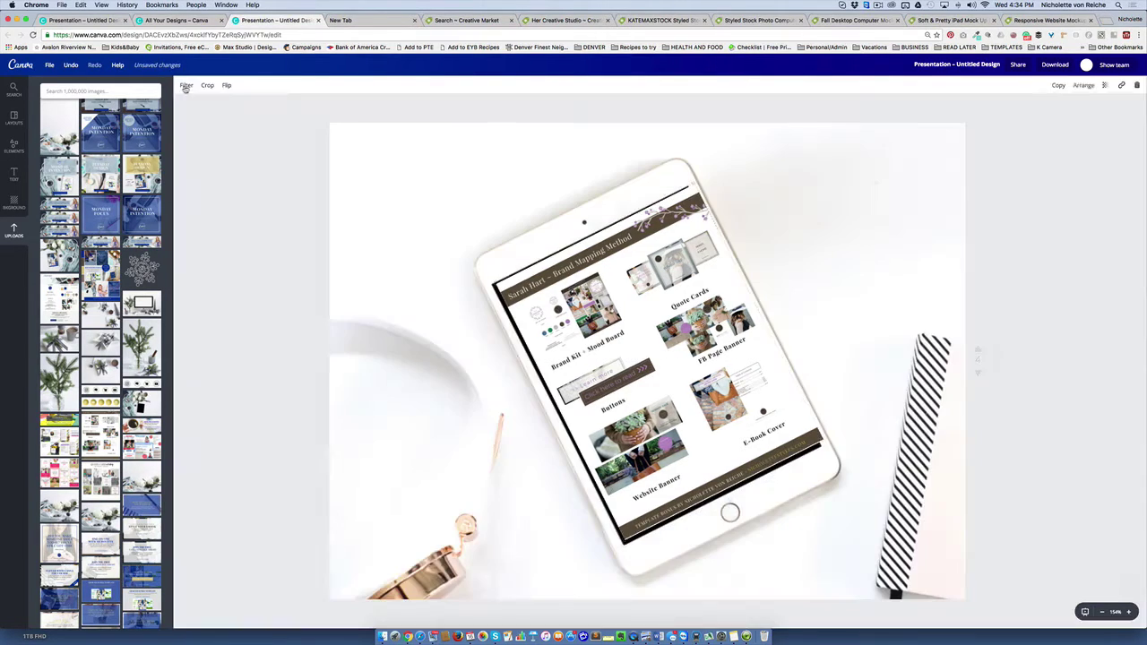
Nudge the cropped image left, fine-tune its rotation and enlarge it down to the bottom edge of the tablet's screen.
{"action": "key", "text": "Left"}
{"action": "key", "text": "Left"}
{"action": "key", "text": "Left"}
{"action": "key", "text": "Left"}
{"action": "key", "text": "Left"}
{"action": "key", "text": "Left"}
{"action": "left_click_drag", "start_coordinate": [725, 497], "coordinate": [726, 500]}
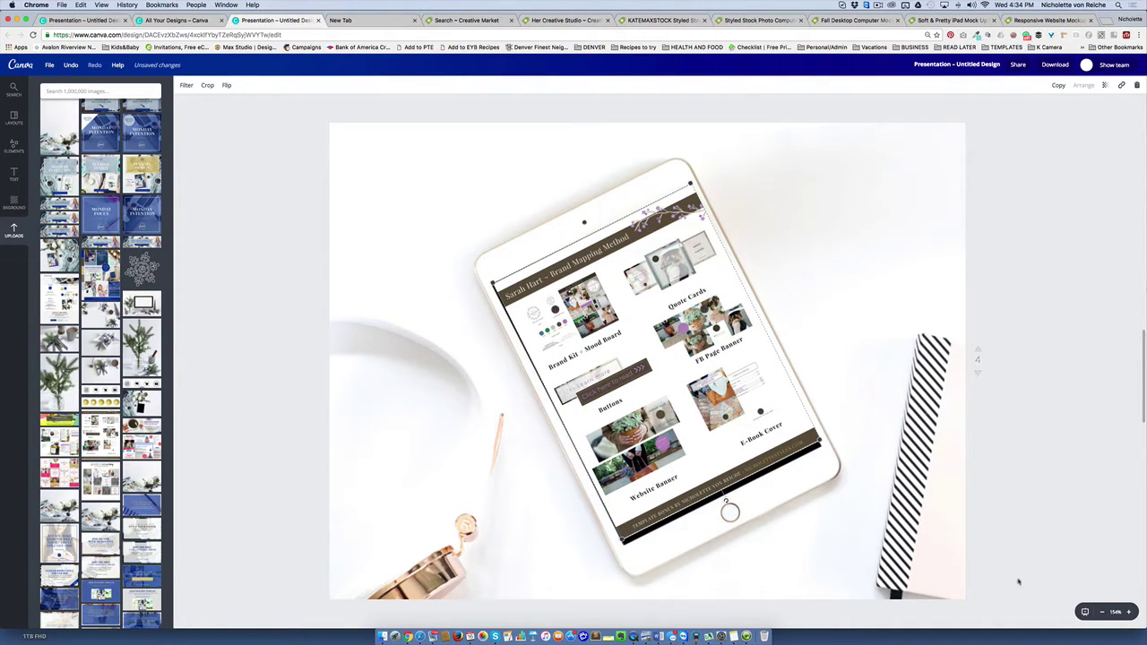
{"action": "left_click_drag", "start_coordinate": [818, 439], "coordinate": [825, 443]}
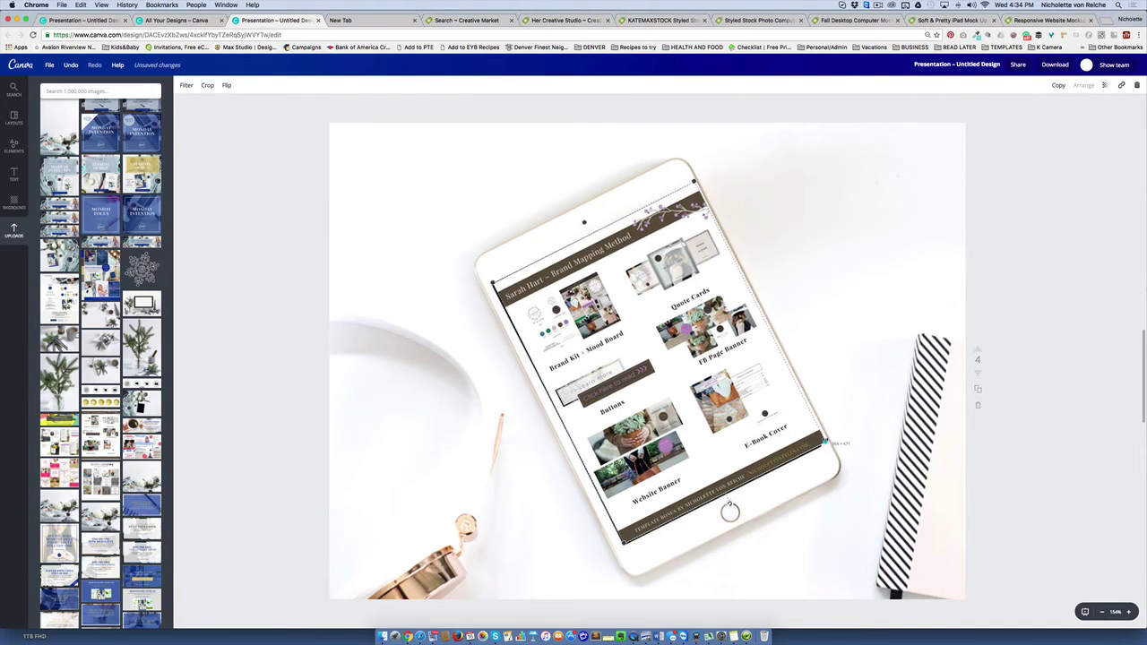
Refine the image's crop at its upper corners to line up with the top of the tablet's screen.
{"action": "double_click", "coordinate": [623, 388]}
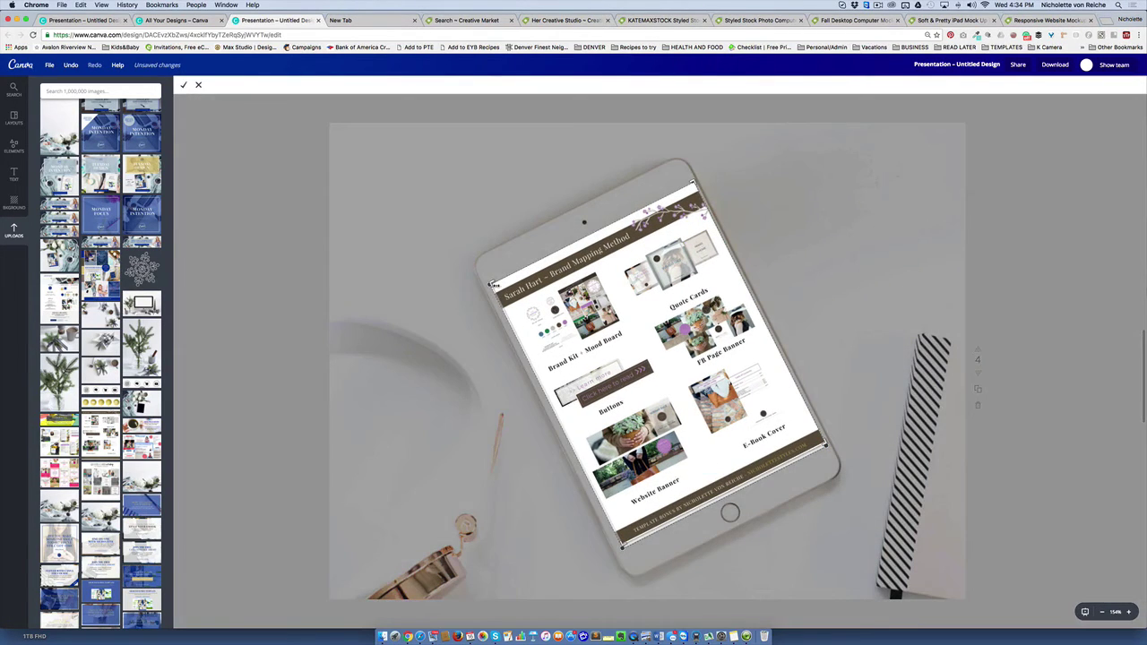
{"action": "left_click_drag", "start_coordinate": [492, 284], "coordinate": [491, 283]}
{"action": "left_click_drag", "start_coordinate": [691, 184], "coordinate": [691, 185]}
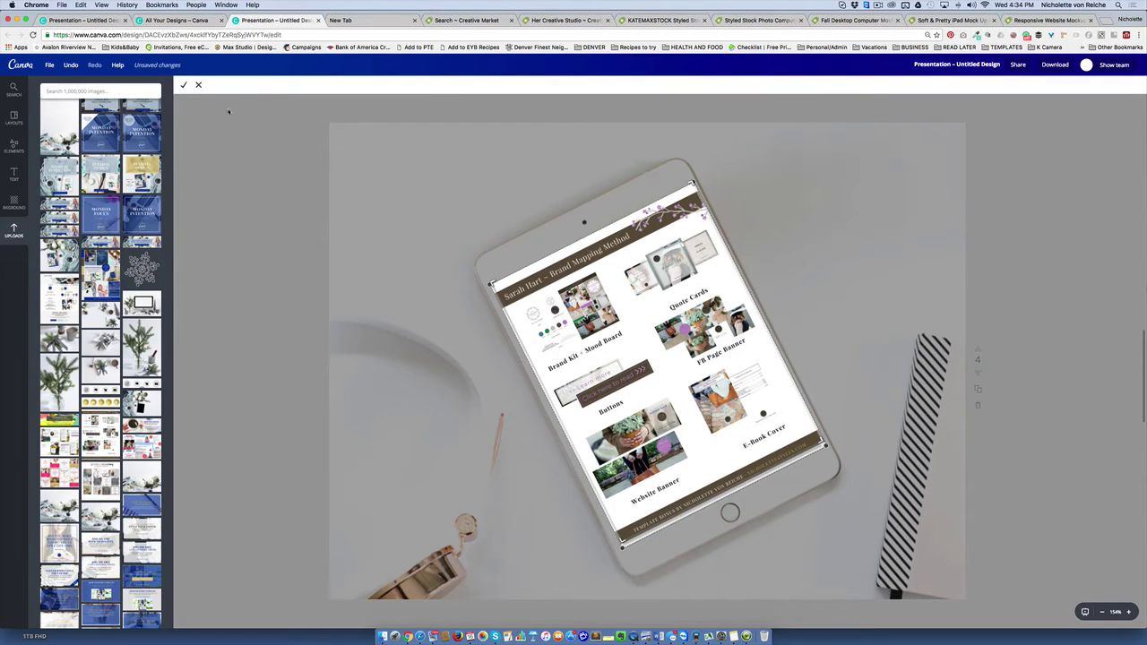
{"action": "left_click", "coordinate": [183, 86]}
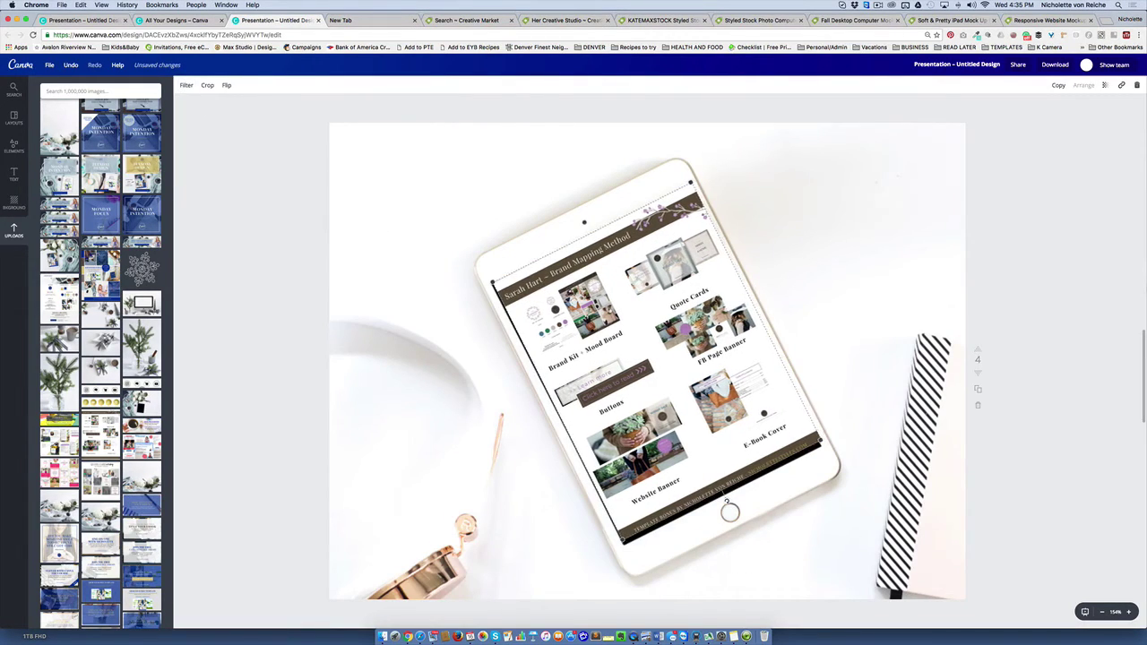
{"action": "double_click", "coordinate": [790, 434]}
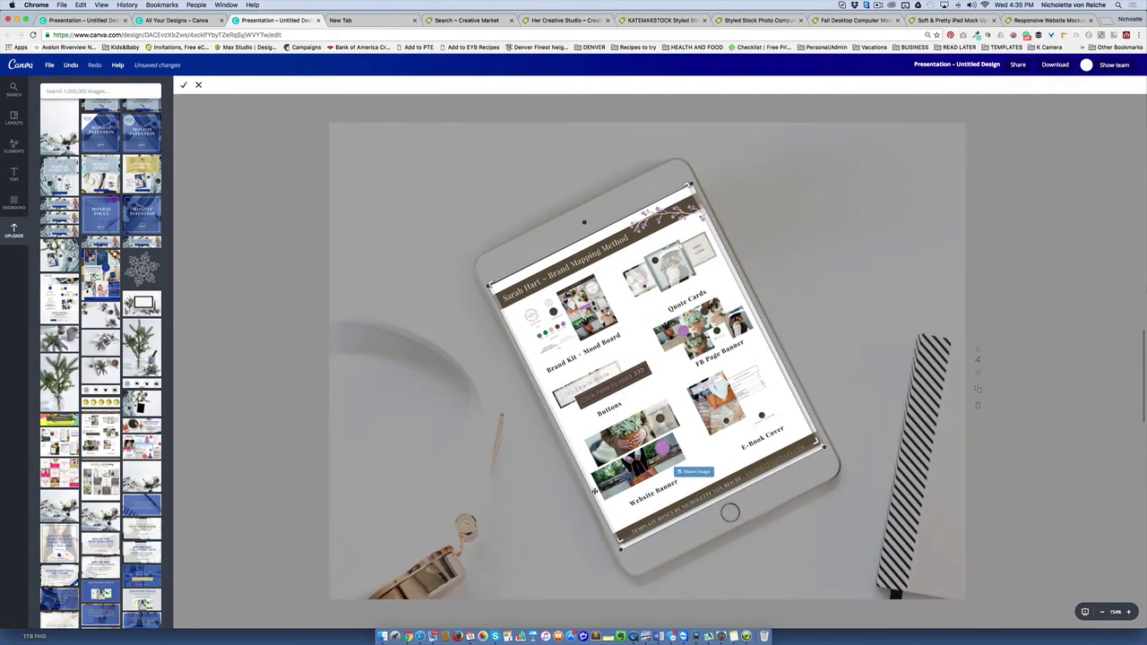
{"action": "left_click_drag", "start_coordinate": [622, 546], "coordinate": [623, 543]}
{"action": "left_click_drag", "start_coordinate": [632, 504], "coordinate": [638, 495]}
{"action": "left_click", "coordinate": [199, 85]}
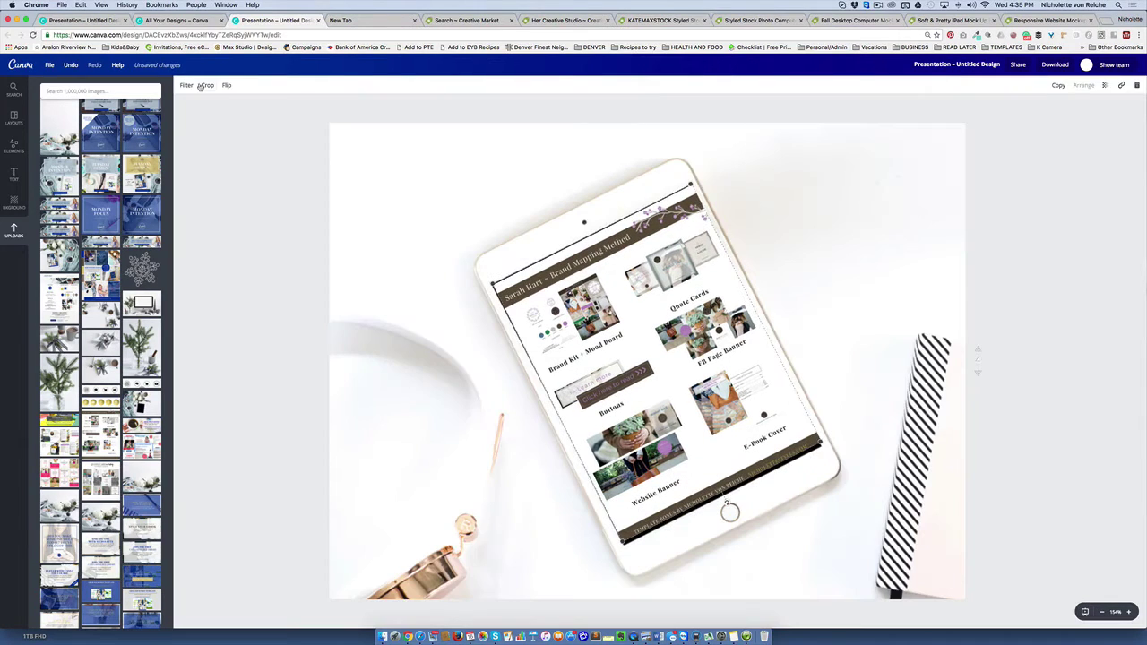
Shift the image within the crop view, trim its lower edge and apply the new crop.
{"action": "double_click", "coordinate": [615, 385]}
{"action": "left_click_drag", "start_coordinate": [616, 373], "coordinate": [613, 363]}
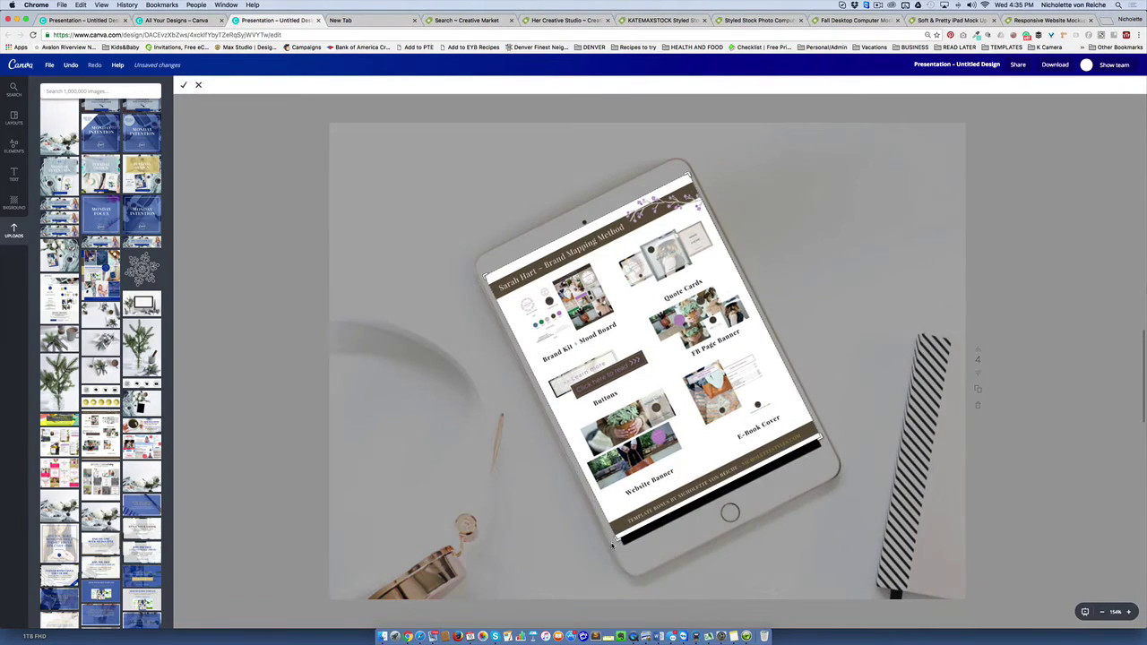
{"action": "left_click_drag", "start_coordinate": [617, 538], "coordinate": [619, 537]}
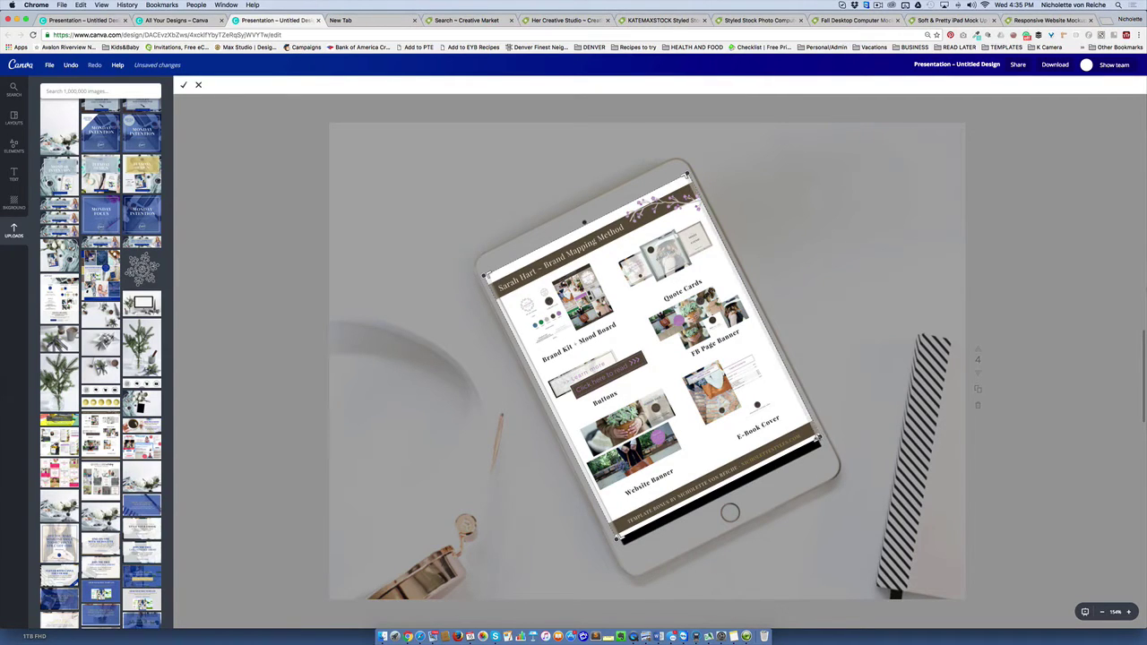
{"action": "left_click", "coordinate": [185, 85]}
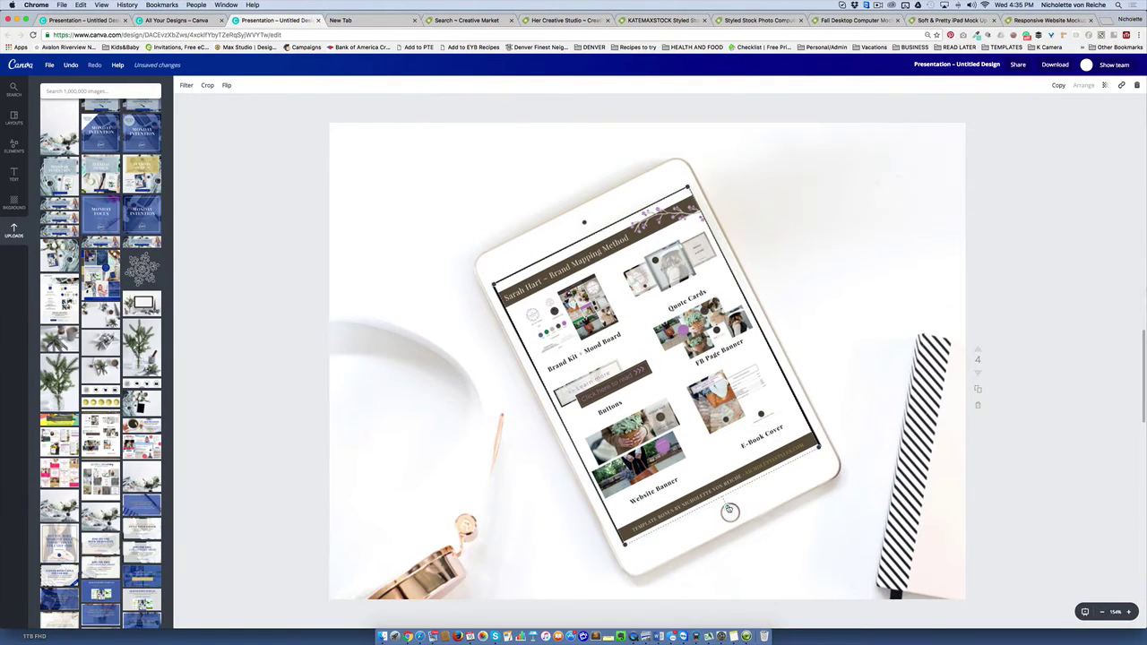
Adjust the image's upper-left corner slightly to align with the tablet's screen edge, and deselect the image.
{"action": "double_click", "coordinate": [699, 410]}
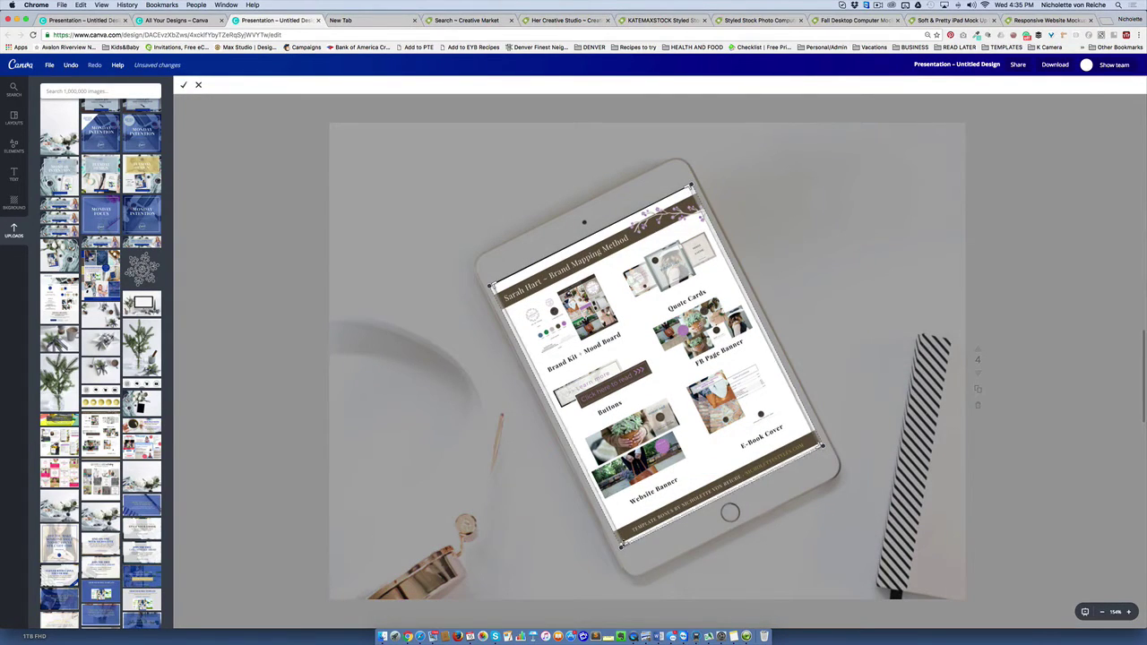
{"action": "left_click", "coordinate": [197, 86]}
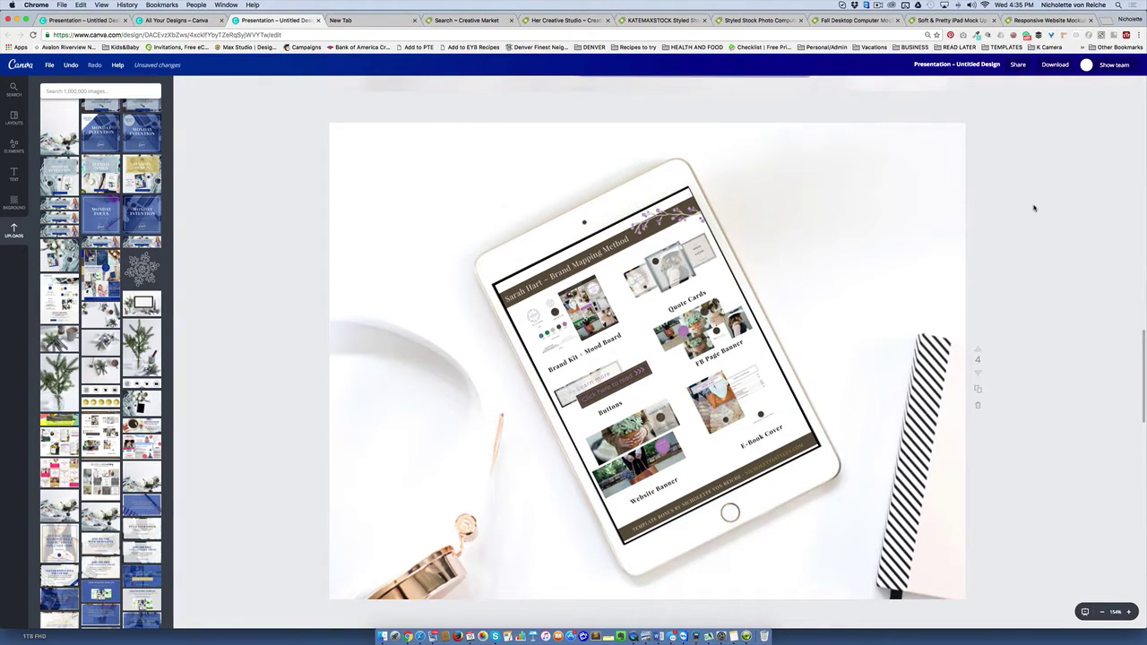
{"action": "left_click", "coordinate": [725, 504]}
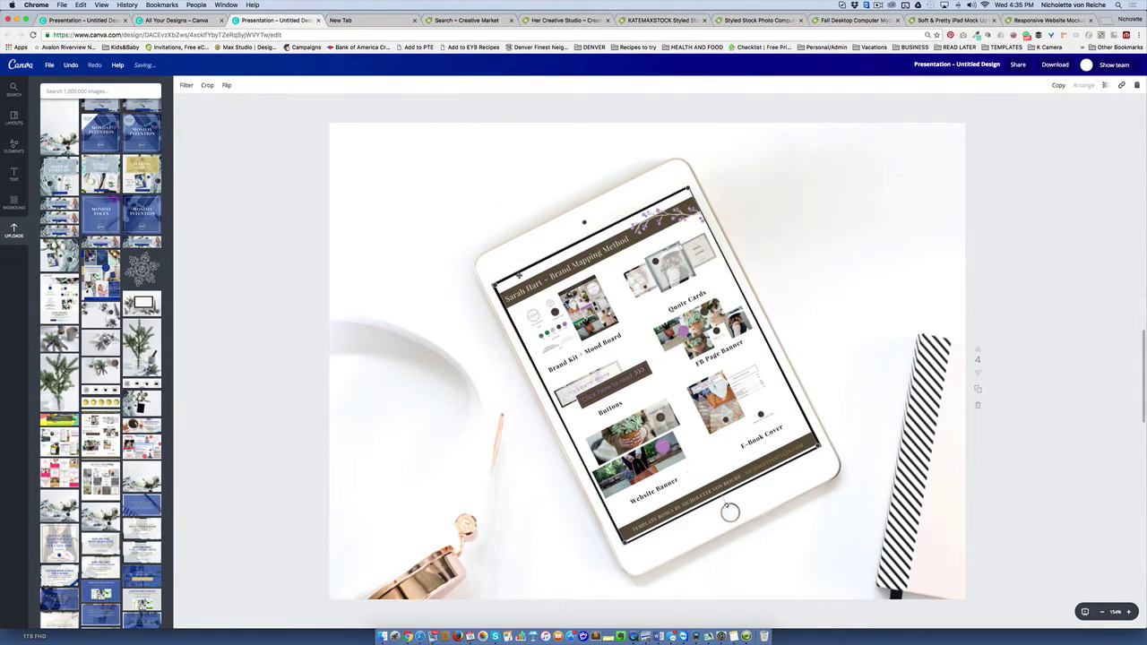
{"action": "left_click_drag", "start_coordinate": [493, 285], "coordinate": [492, 284]}
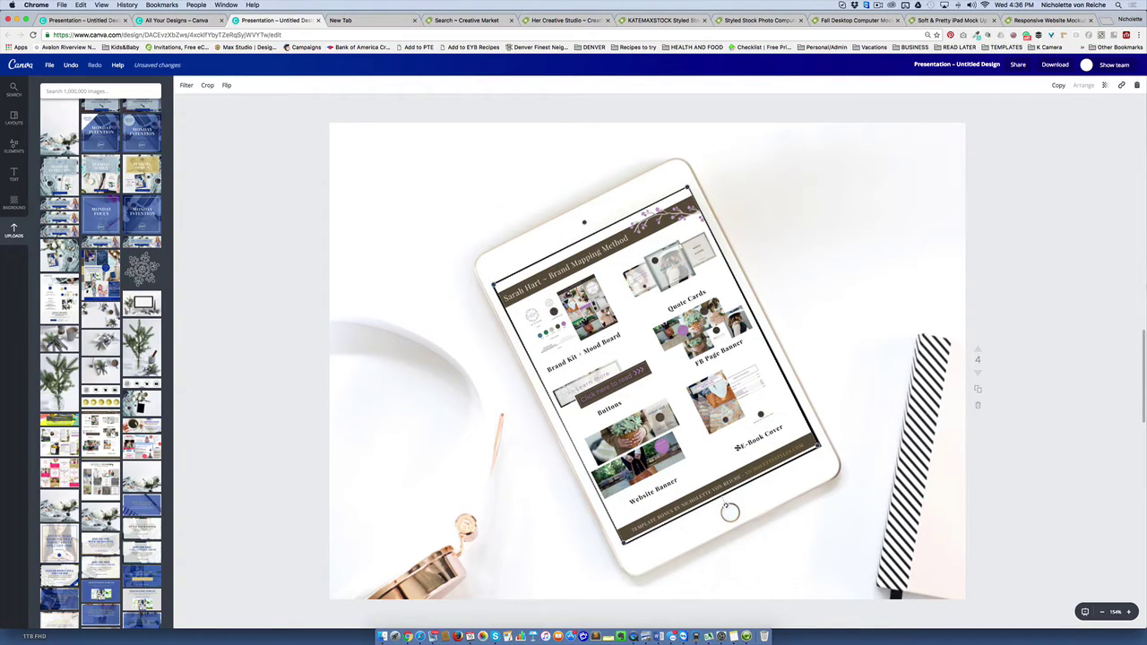
{"action": "left_click", "coordinate": [1109, 244]}
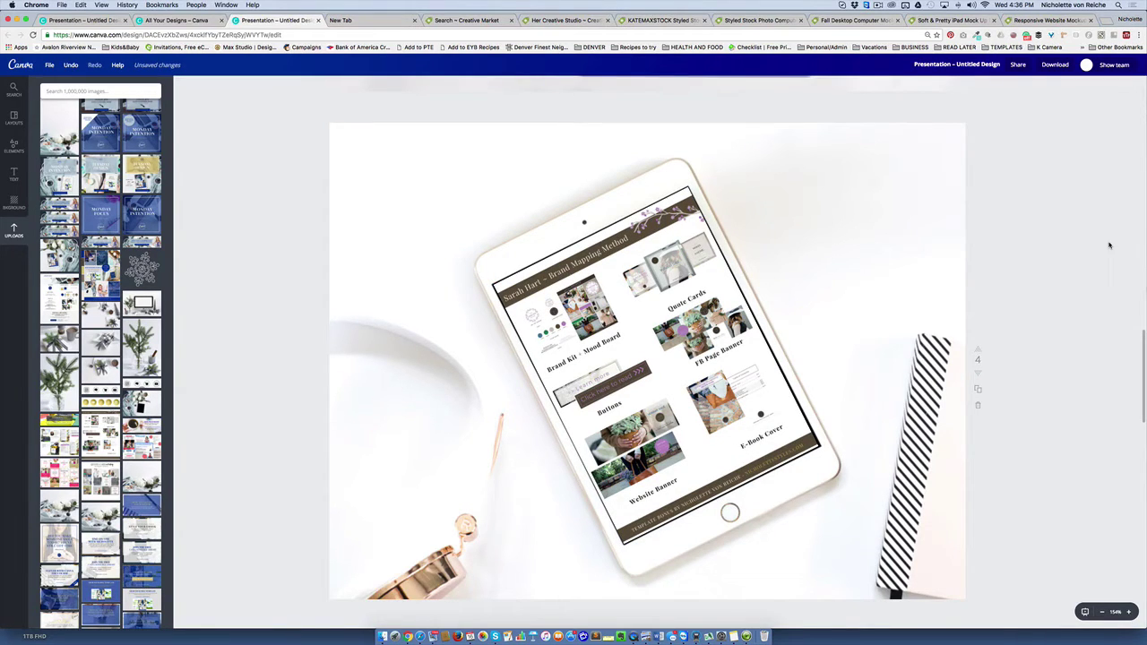
Review the tablet mockup on page 4 at 75% zoom and bring the laptop photo on page 5 into view.
{"action": "left_click", "coordinate": [690, 470]}
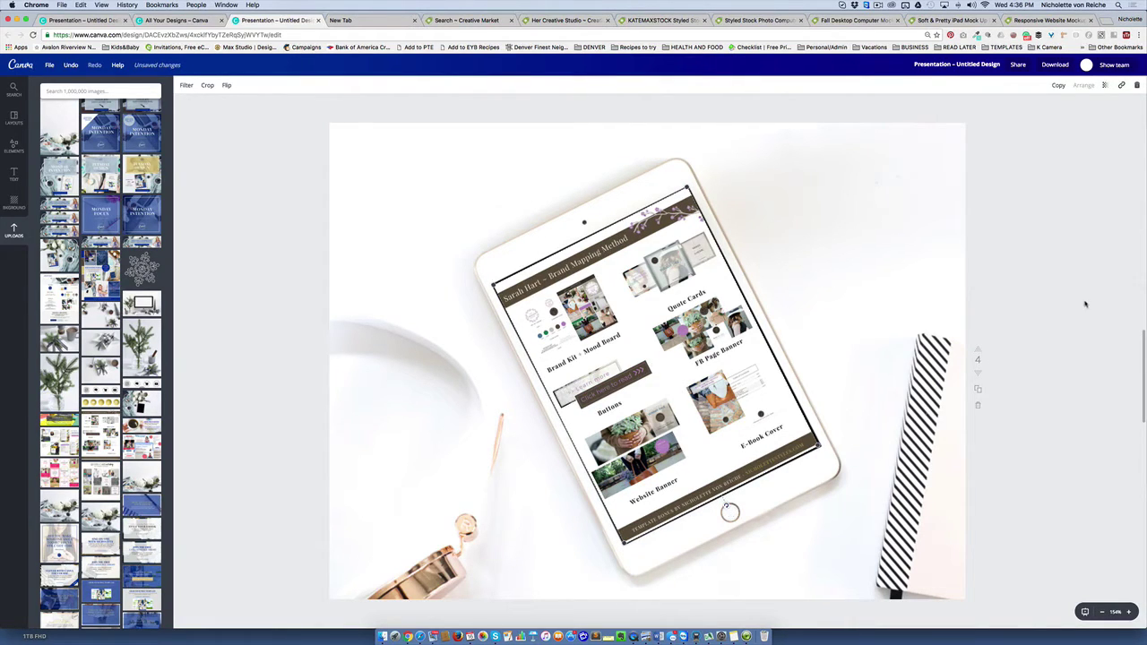
{"action": "left_click", "coordinate": [1103, 611]}
{"action": "left_click", "coordinate": [1103, 612]}
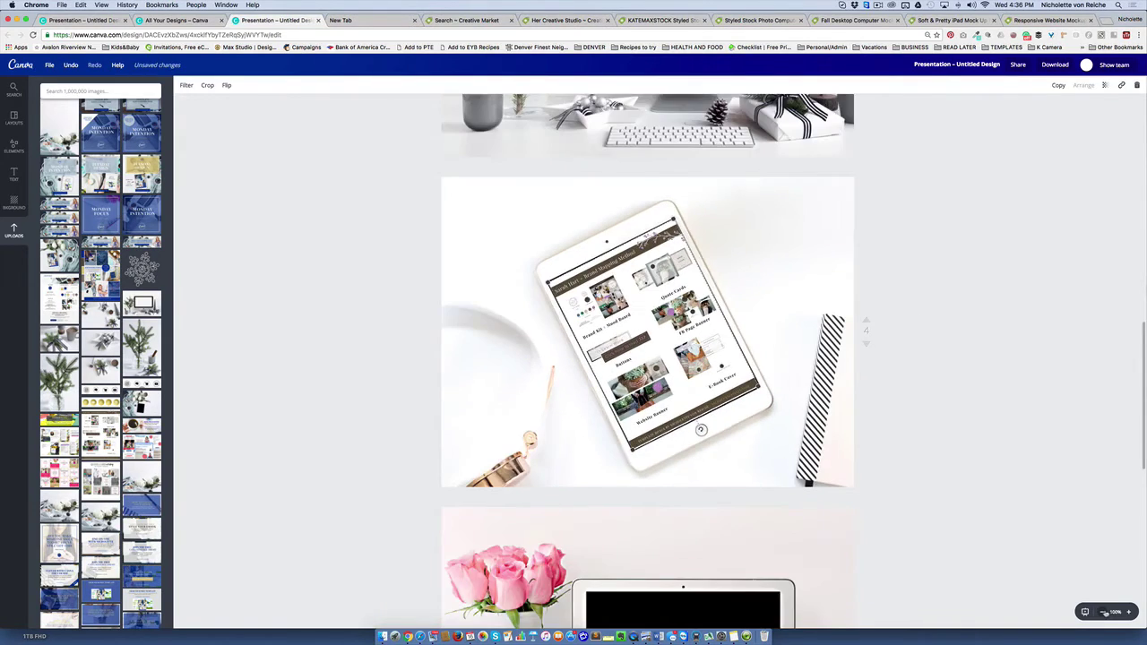
{"action": "left_click", "coordinate": [1105, 612]}
{"action": "scroll", "coordinate": [1030, 448], "scroll_direction": "down", "scroll_amount": 3}
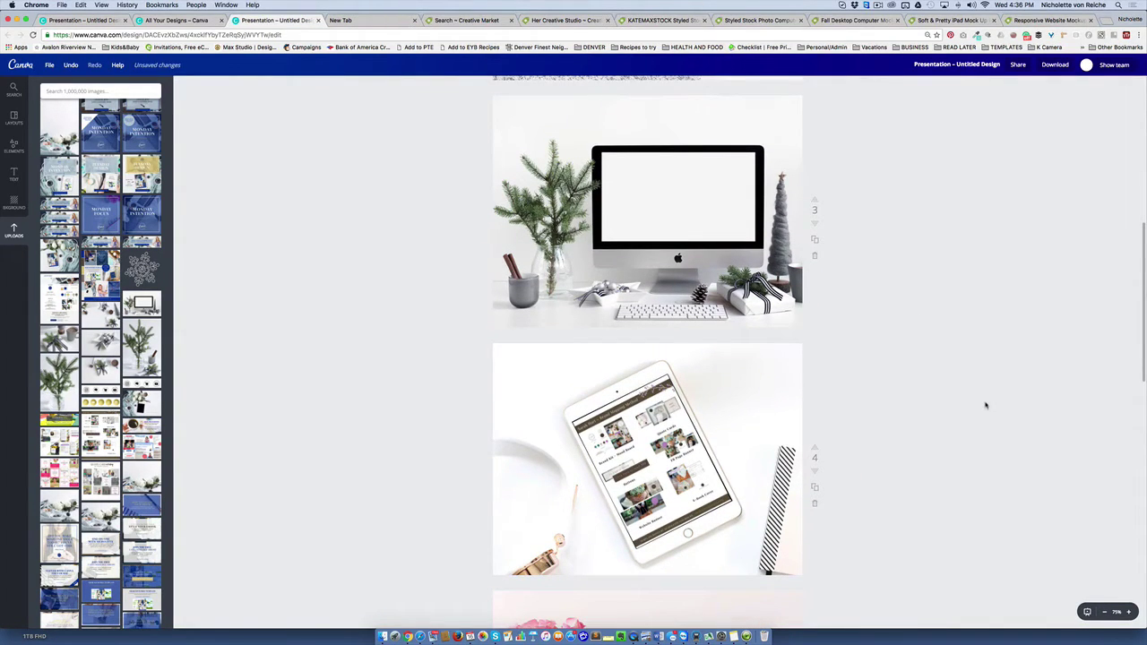
{"action": "scroll", "coordinate": [698, 439], "scroll_direction": "down", "scroll_amount": 5}
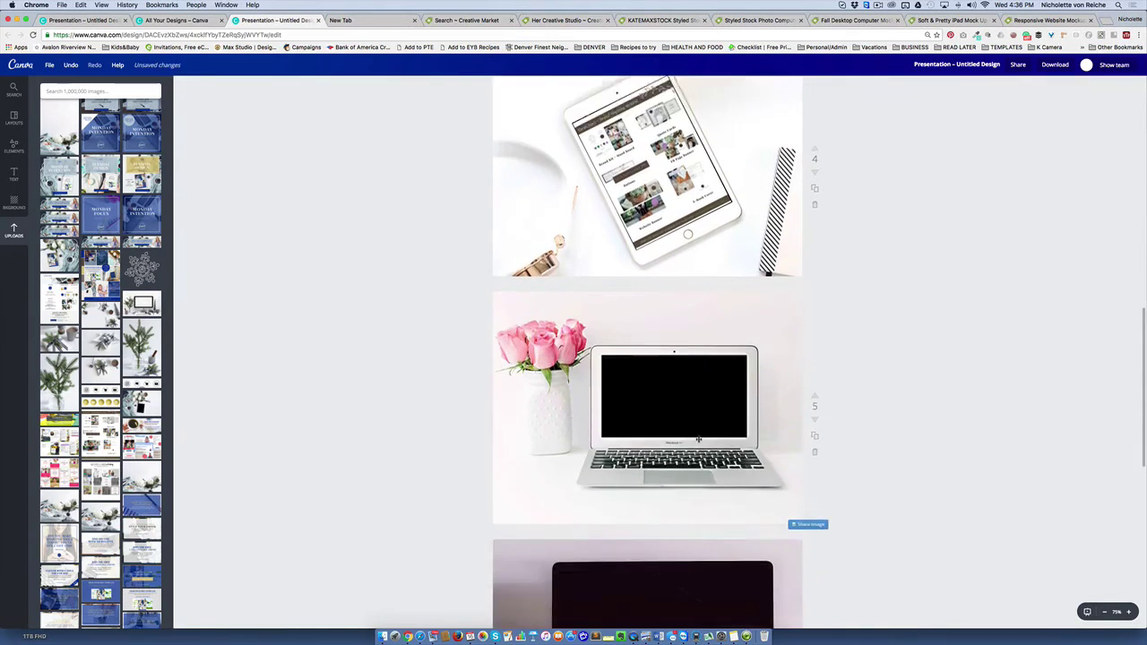
{"action": "scroll", "coordinate": [698, 439], "scroll_direction": "down", "scroll_amount": 3}
{"action": "scroll", "coordinate": [698, 439], "scroll_direction": "up", "scroll_amount": 10}
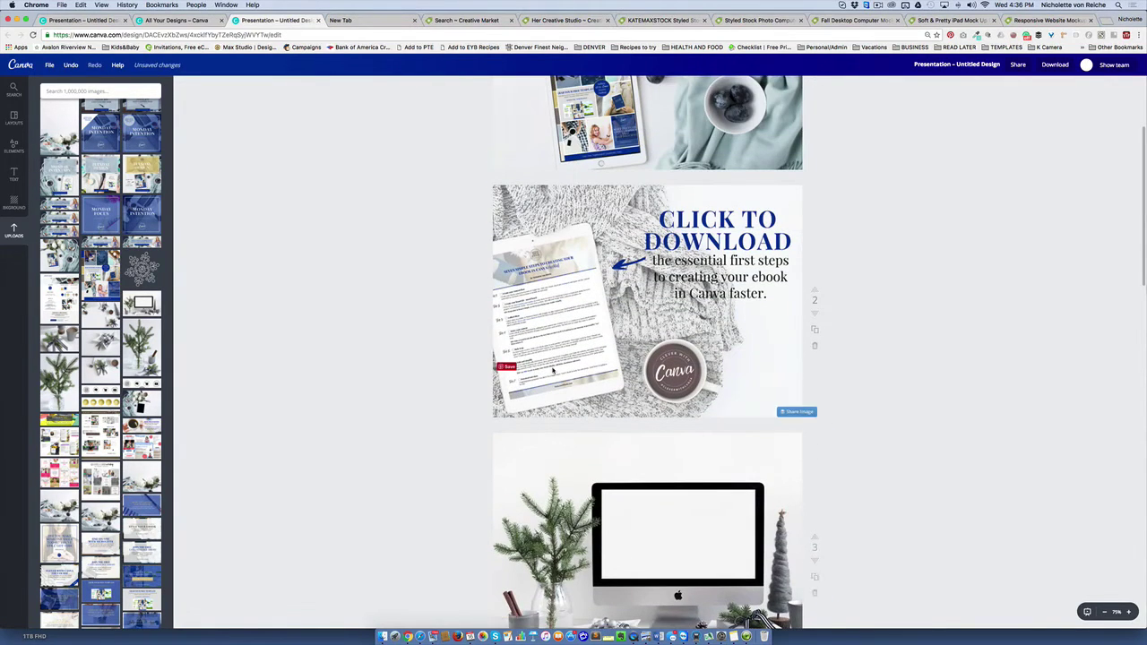
{"action": "scroll", "coordinate": [558, 297], "scroll_direction": "up", "scroll_amount": 2}
{"action": "scroll", "coordinate": [557, 297], "scroll_direction": "down", "scroll_amount": 5}
{"action": "scroll", "coordinate": [568, 392], "scroll_direction": "down", "scroll_amount": 3}
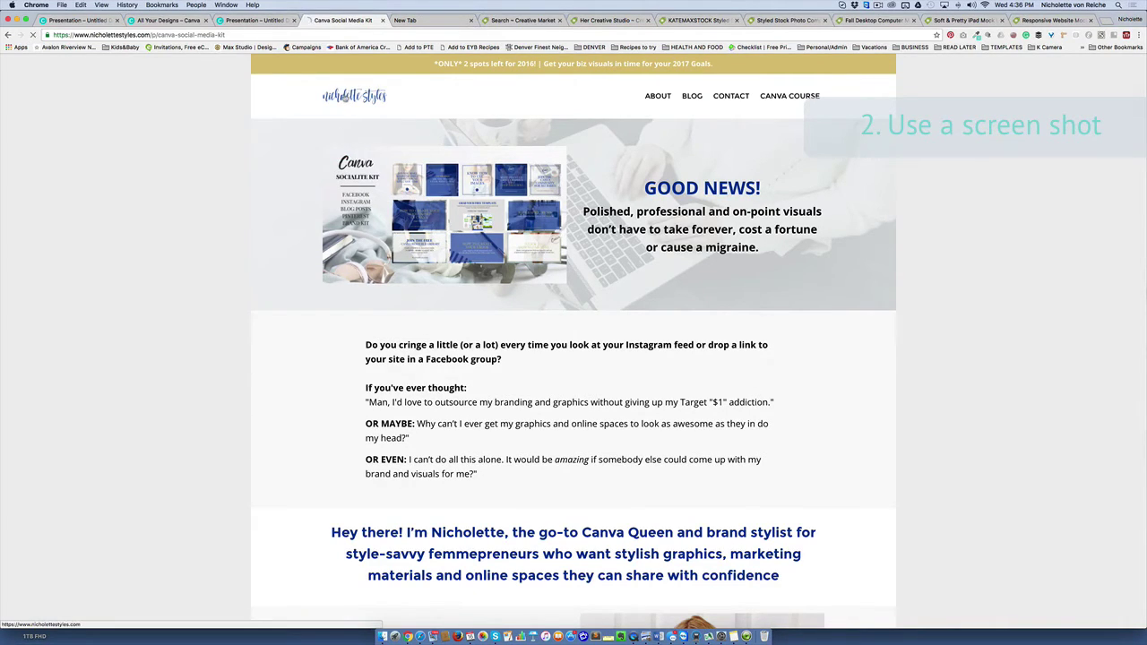
Open the website's home page and capture a screenshot of its visible content from the header down.
{"action": "left_click", "coordinate": [343, 97]}
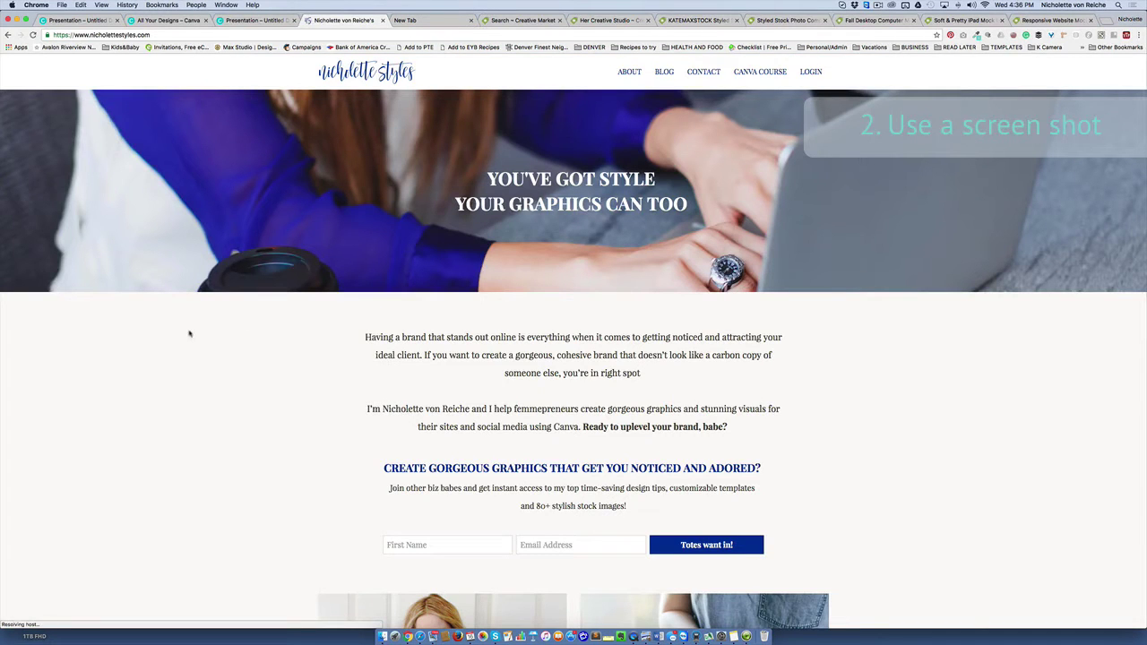
{"action": "left_click_drag", "start_coordinate": [1128, 623], "coordinate": [1030, 623]}
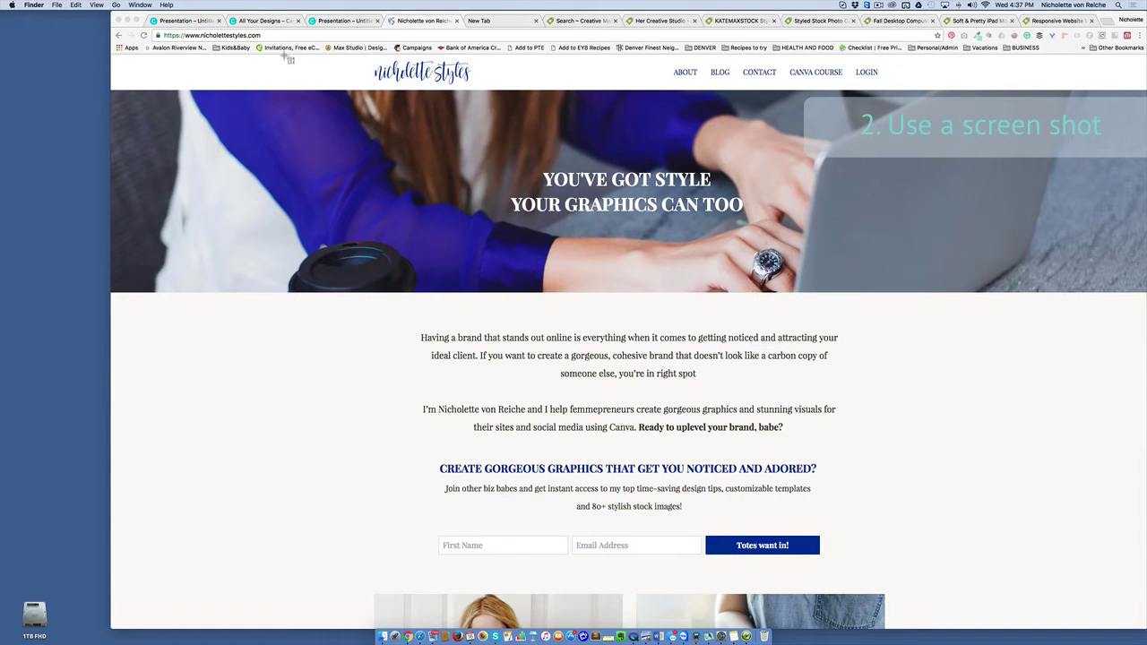
{"action": "left_click_drag", "start_coordinate": [280, 55], "coordinate": [996, 629]}
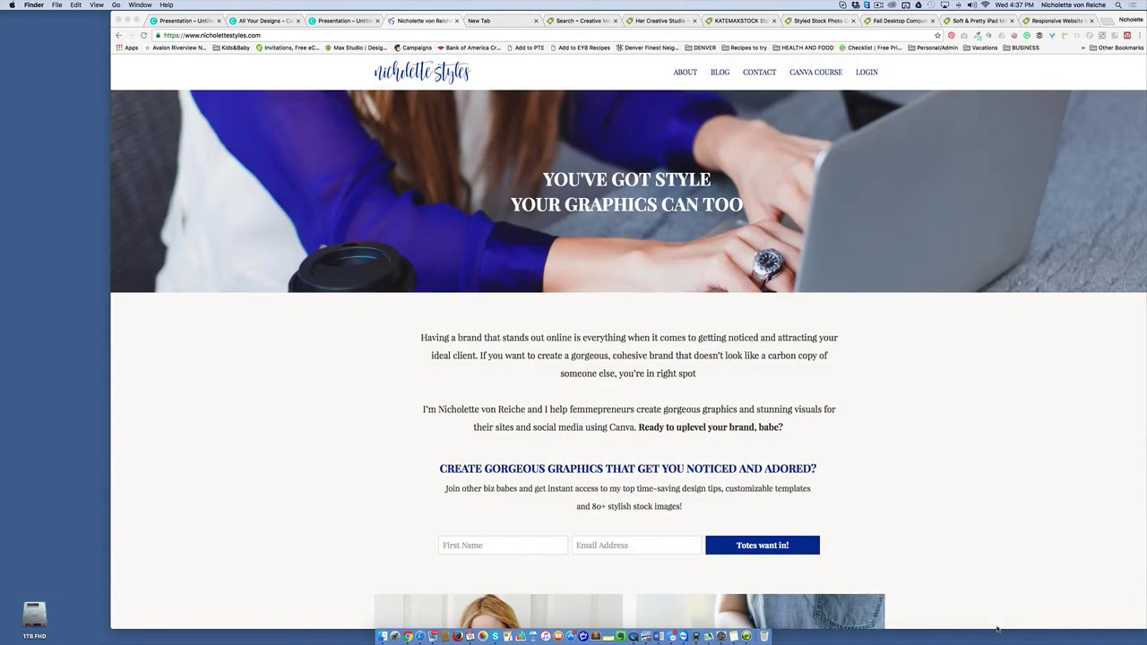
{"action": "key", "text": "super+shift+4"}
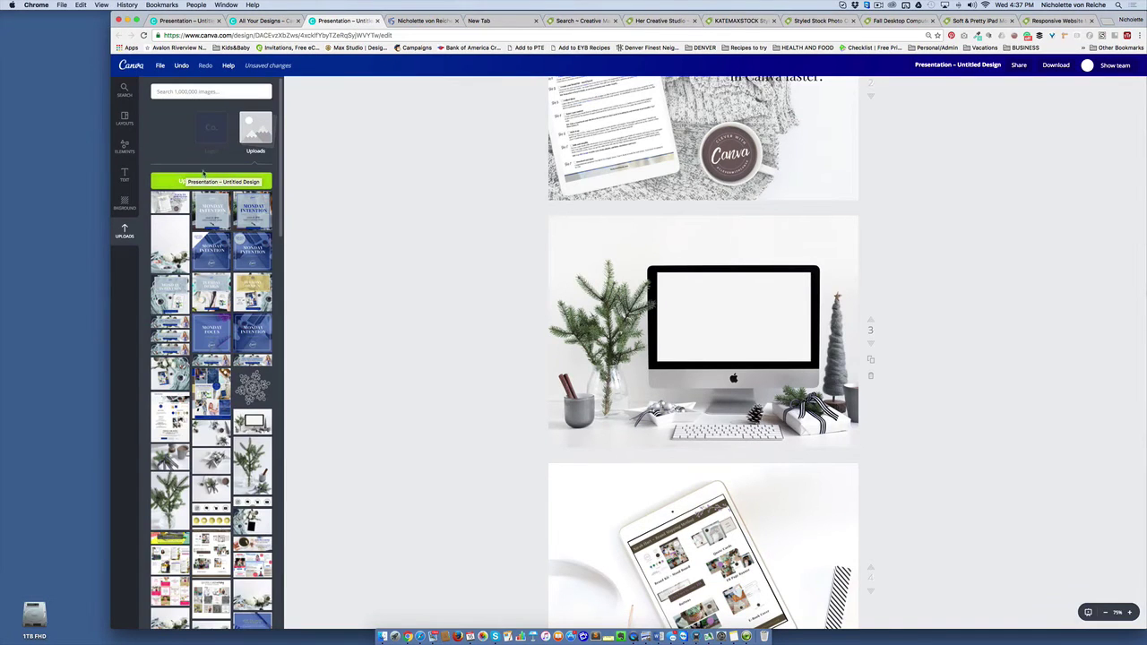
Switch to the Canva presentation and reopen the Uploads folder.
{"action": "left_click", "coordinate": [251, 134]}
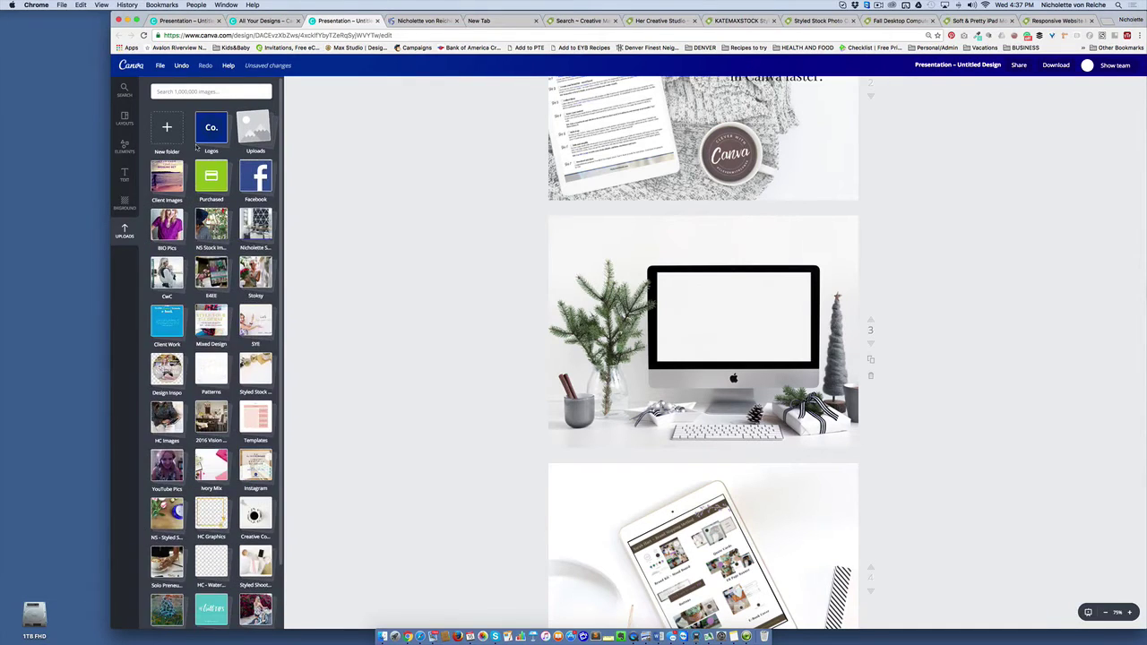
{"action": "left_click", "coordinate": [253, 130]}
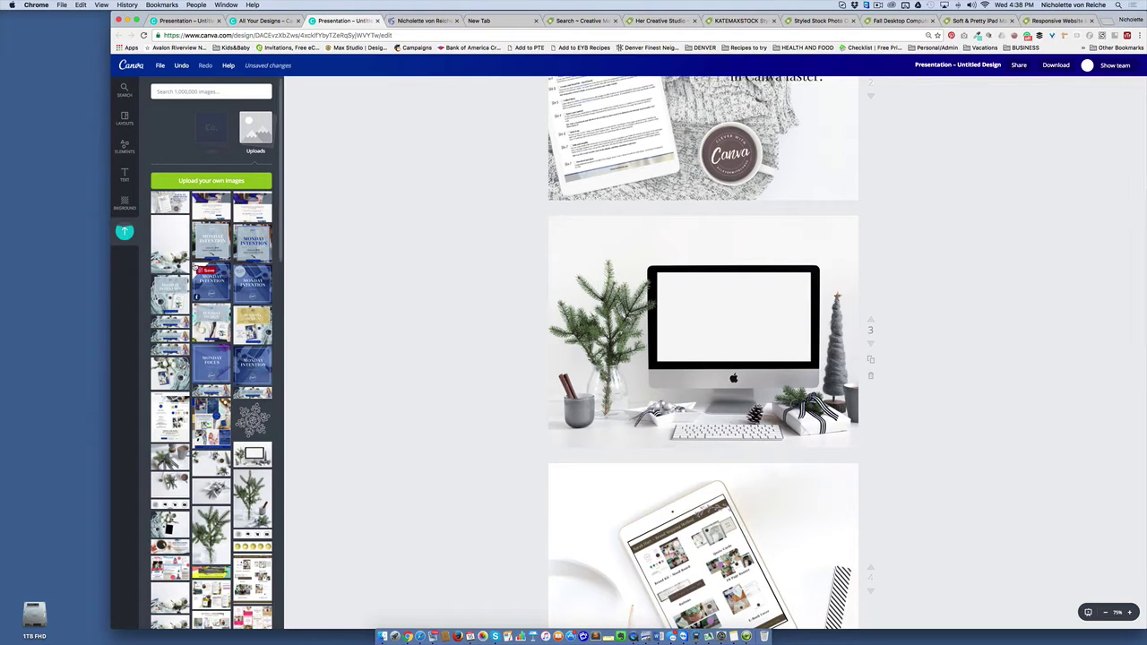
{"action": "left_click", "coordinate": [1055, 65]}
{"action": "left_click", "coordinate": [1042, 140]}
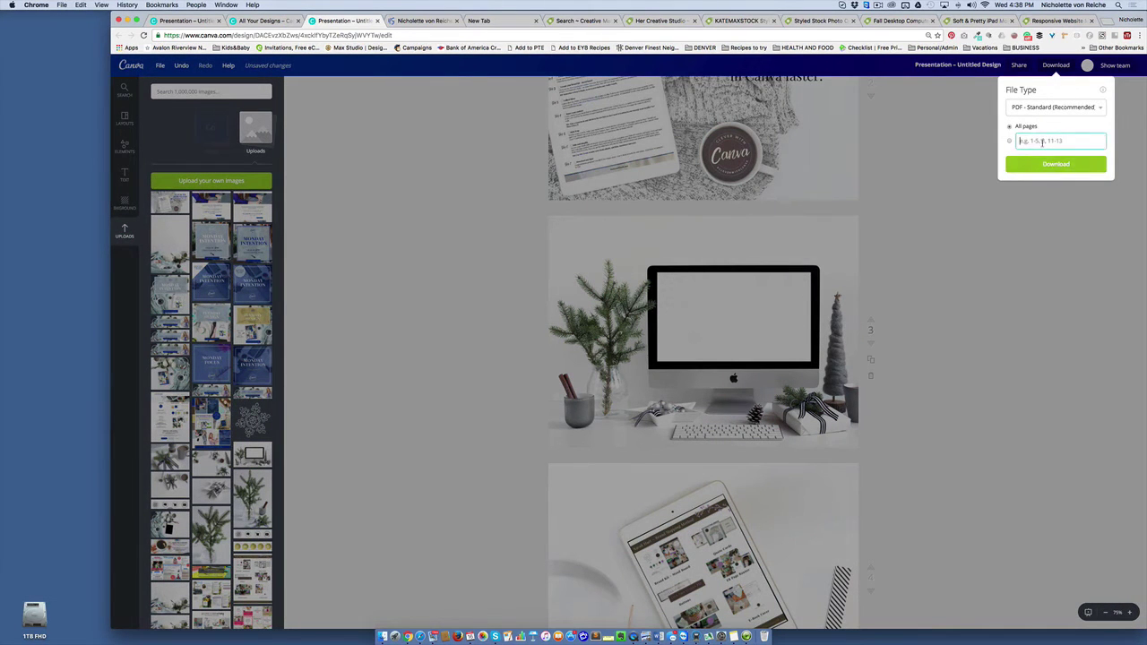
{"action": "left_click", "coordinate": [927, 248]}
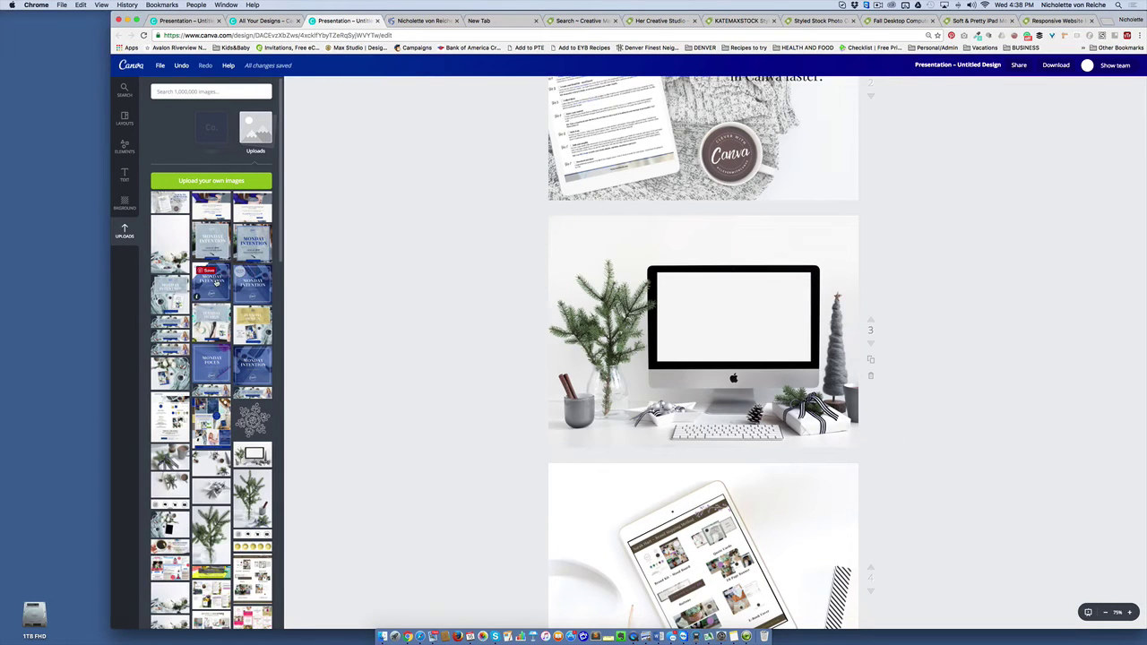
Save the presentation.
{"action": "left_click", "coordinate": [160, 65]}
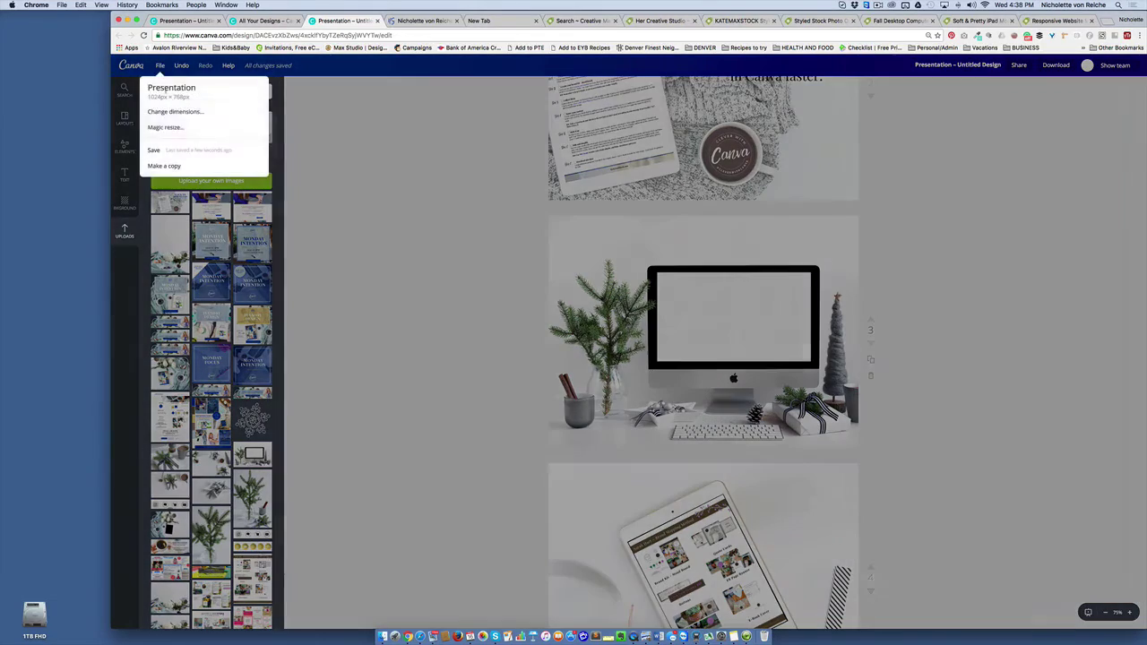
{"action": "left_click", "coordinate": [172, 150]}
{"action": "left_click", "coordinate": [290, 35]}
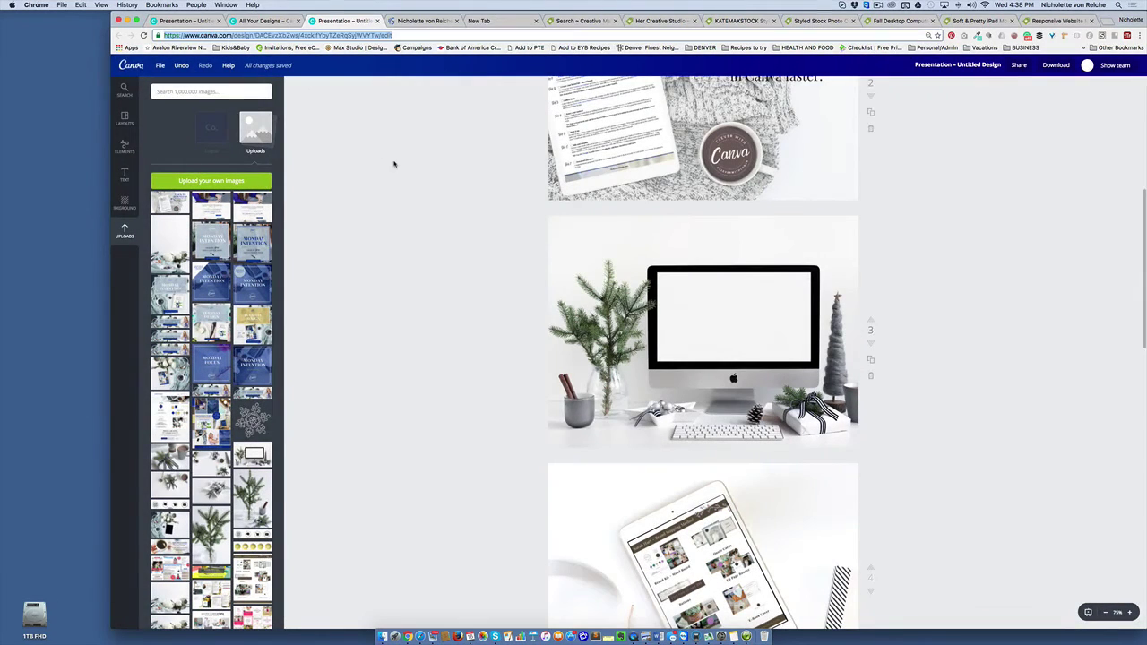
{"action": "left_click", "coordinate": [415, 207]}
Insert the uploaded website screenshot on page 3, align it with the monitor screen's upper-left corner and scale it to the screen's width.
{"action": "left_click", "coordinate": [211, 207]}
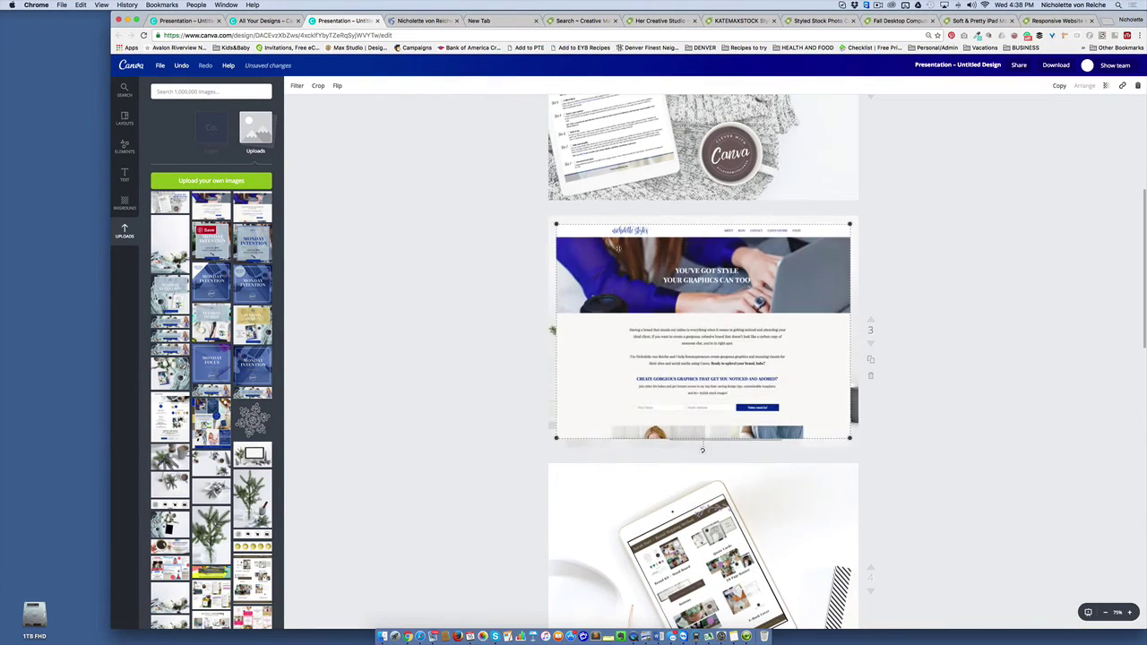
{"action": "left_click", "coordinate": [1128, 612]}
{"action": "left_click", "coordinate": [1129, 612]}
{"action": "left_click", "coordinate": [1129, 612]}
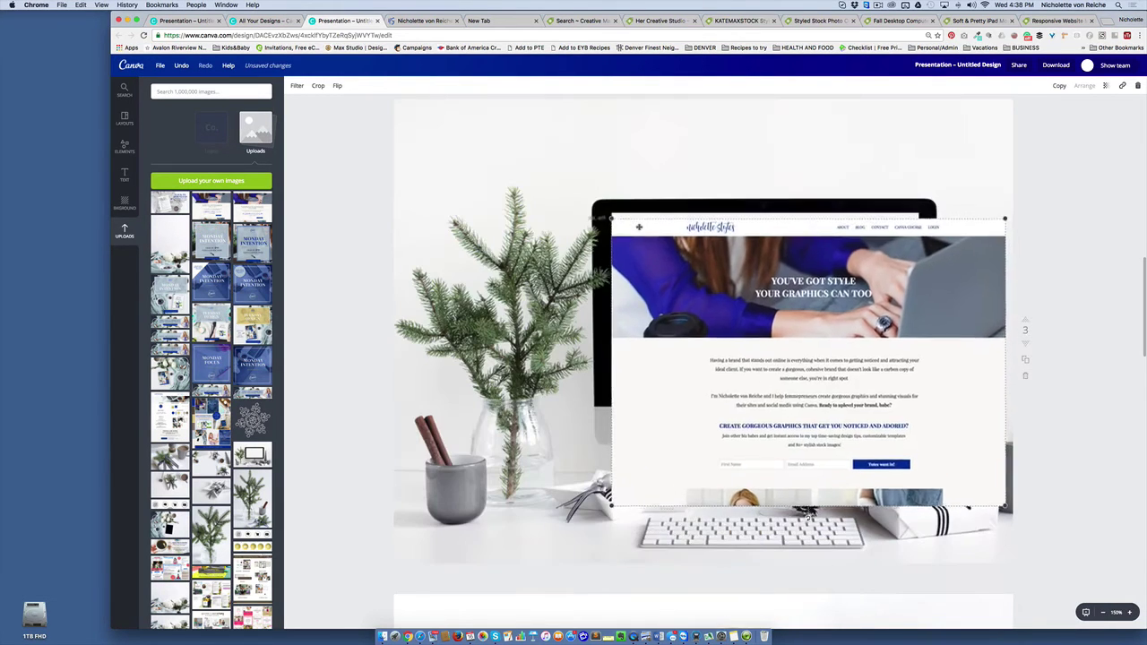
{"action": "left_click_drag", "start_coordinate": [1009, 507], "coordinate": [917, 434]}
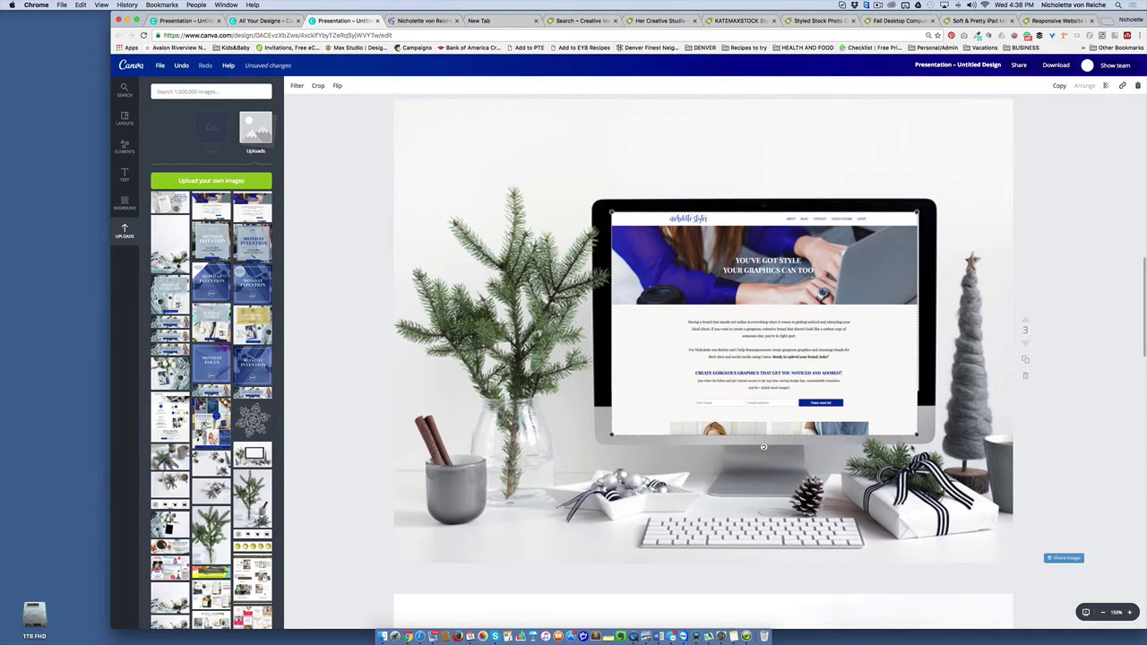
{"action": "left_click_drag", "start_coordinate": [917, 434], "coordinate": [920, 437]}
{"action": "left_click", "coordinate": [1074, 285]}
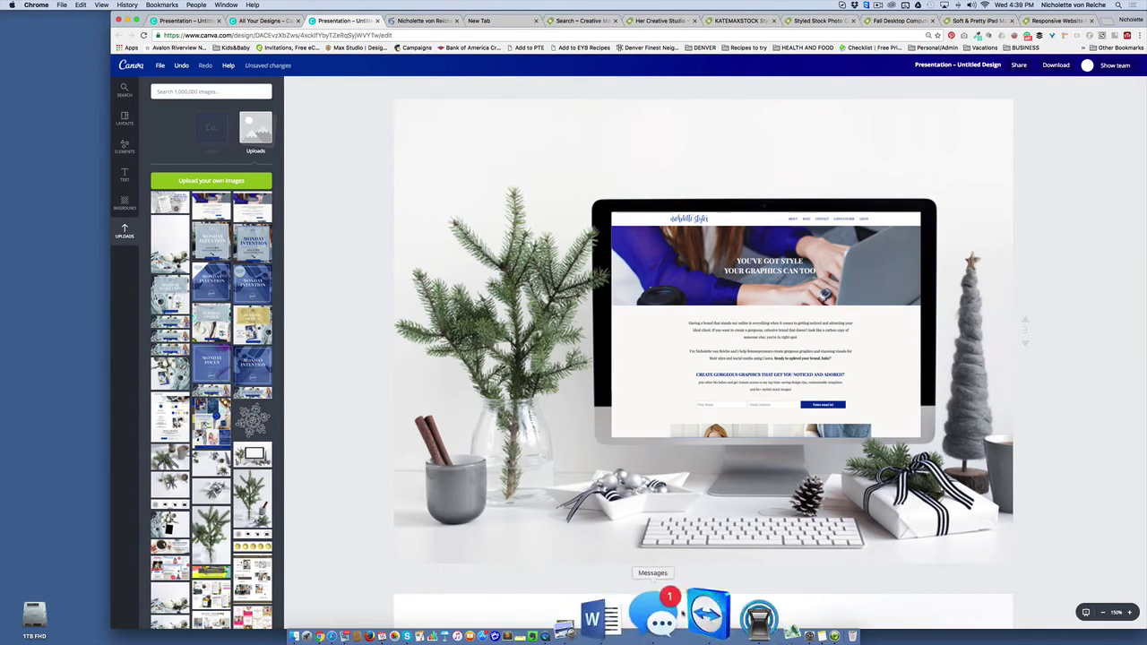
Crop off the website screenshot's lower part at the bottom of the monitor's screen and align the image within the screen.
{"action": "double_click", "coordinate": [825, 258]}
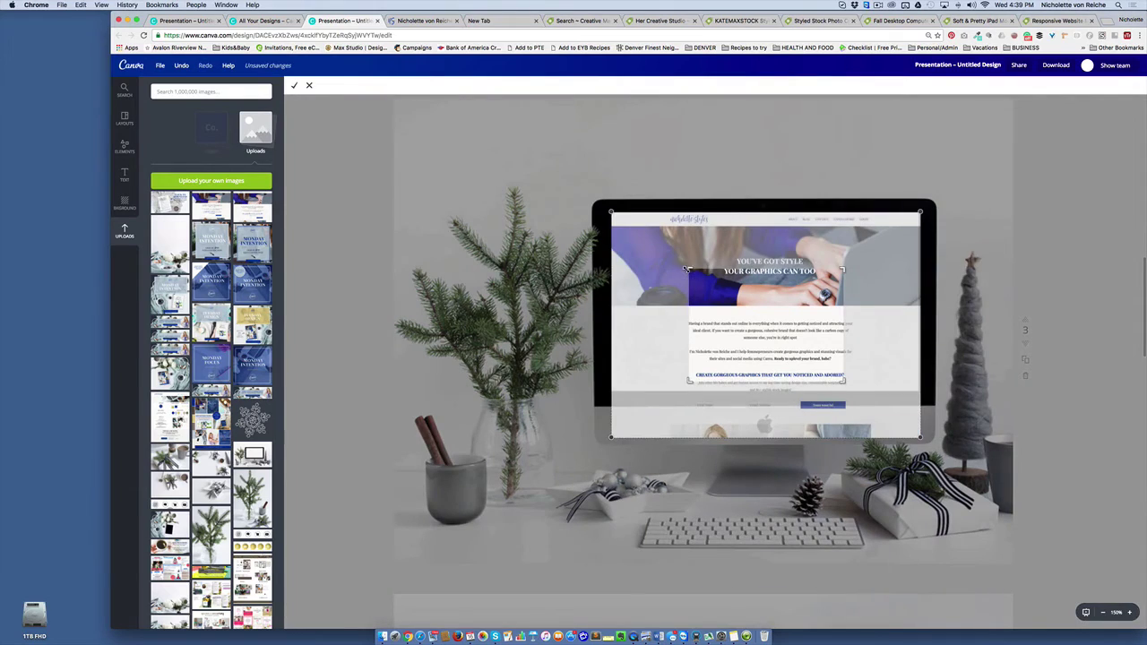
{"action": "left_click_drag", "start_coordinate": [687, 268], "coordinate": [611, 212]}
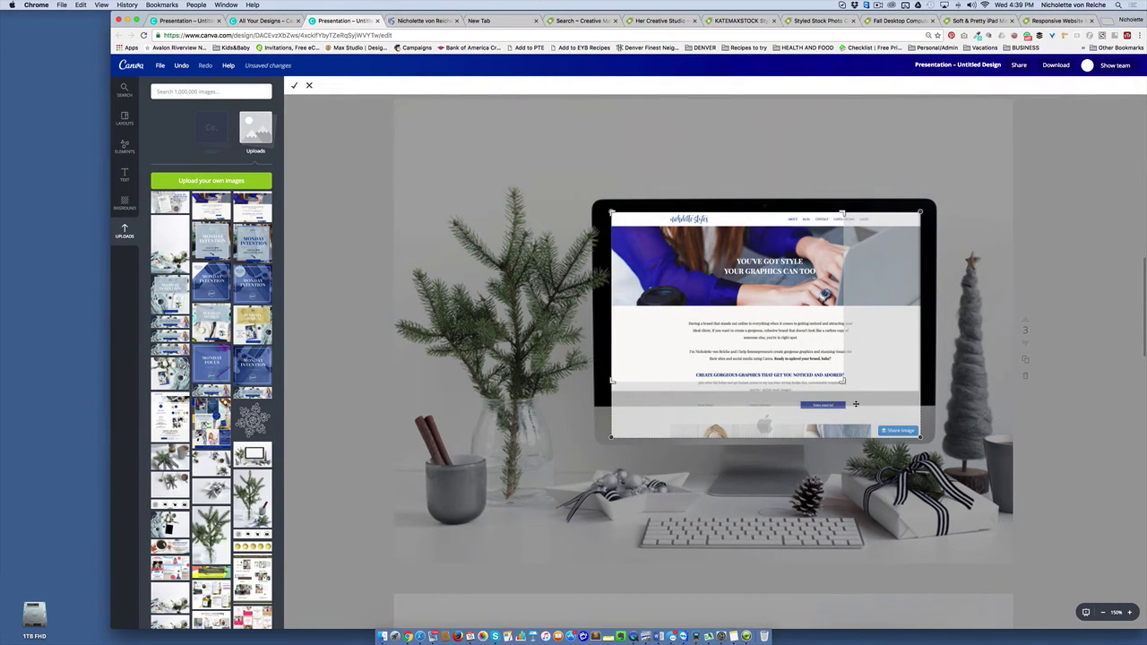
{"action": "left_click_drag", "start_coordinate": [843, 380], "coordinate": [921, 404]}
{"action": "key", "text": "Return"}
{"action": "mouse_move", "coordinate": [644, 387]}
{"action": "left_mouse_down"}
{"action": "mouse_move", "coordinate": [657, 382]}
{"action": "mouse_move", "coordinate": [628, 390]}
{"action": "left_mouse_up"}
{"action": "double_click", "coordinate": [658, 382]}
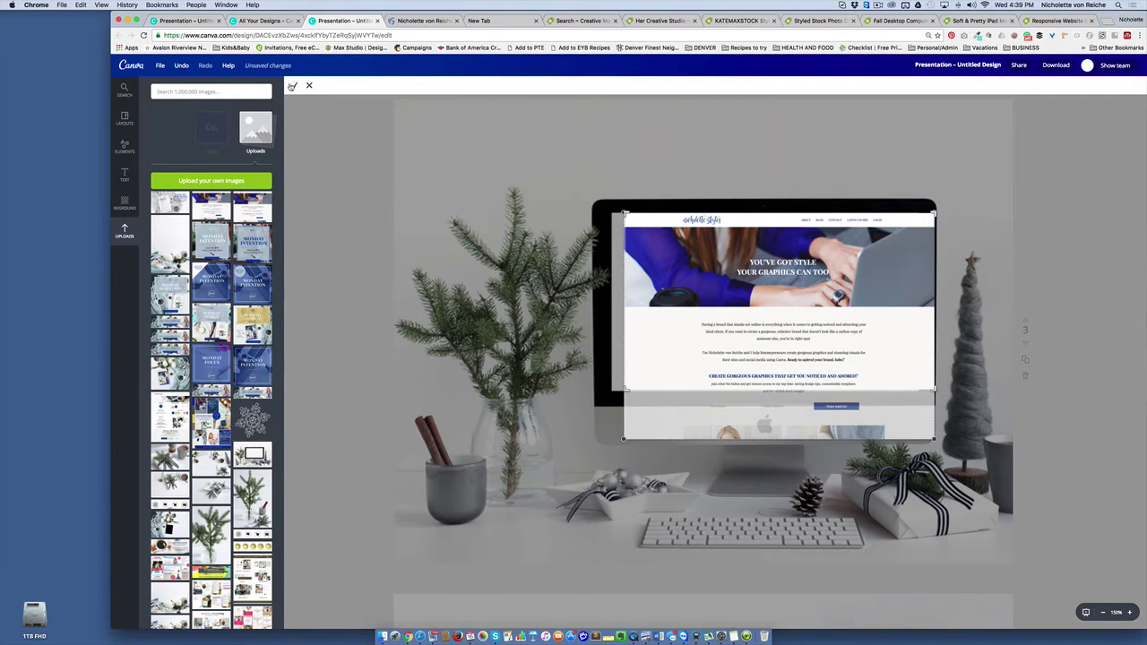
{"action": "left_click", "coordinate": [294, 86]}
{"action": "left_click", "coordinate": [1068, 201]}
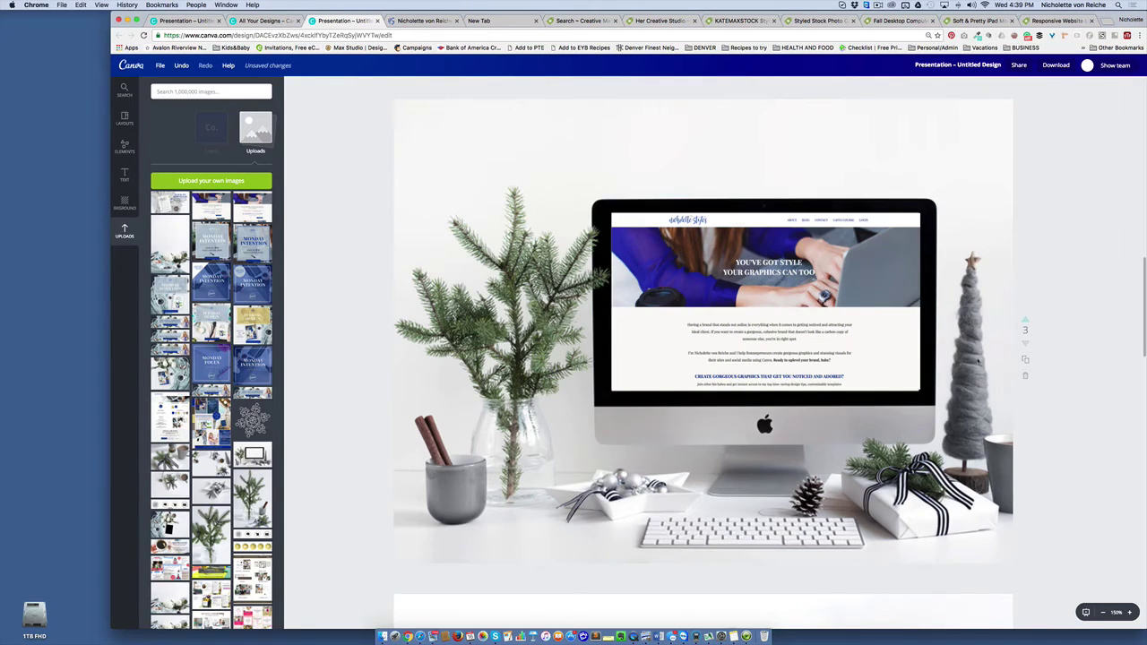
Fine-tune the website screenshot's size so its right edge lines up with the edge of the monitor's screen.
{"action": "left_click", "coordinate": [910, 384]}
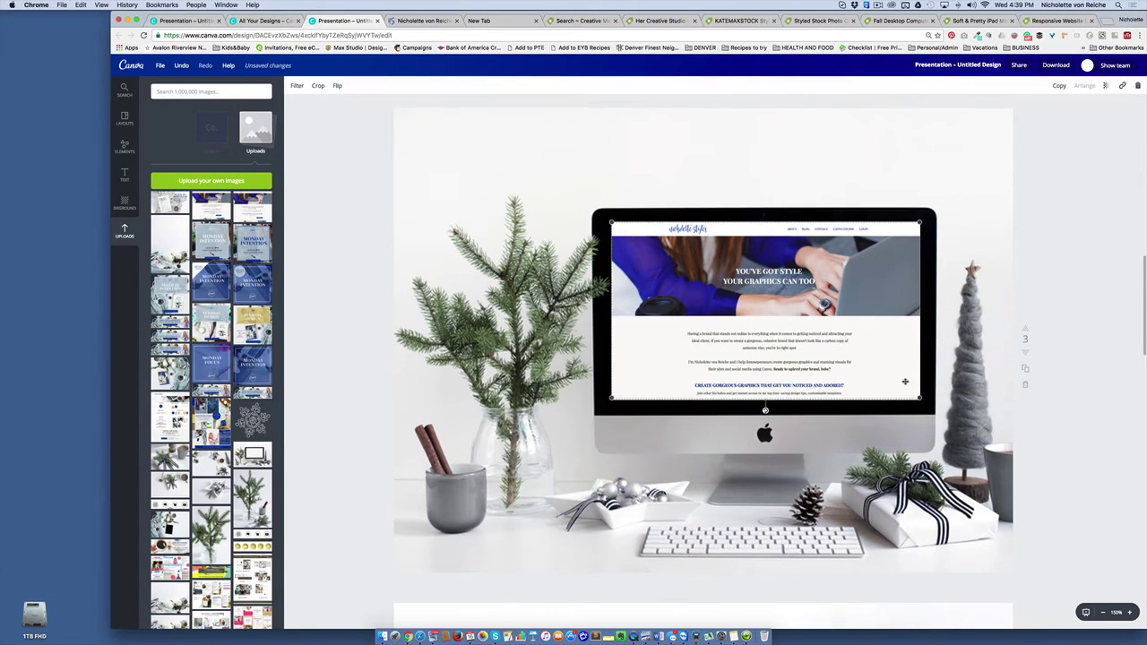
{"action": "left_click", "coordinate": [1128, 612]}
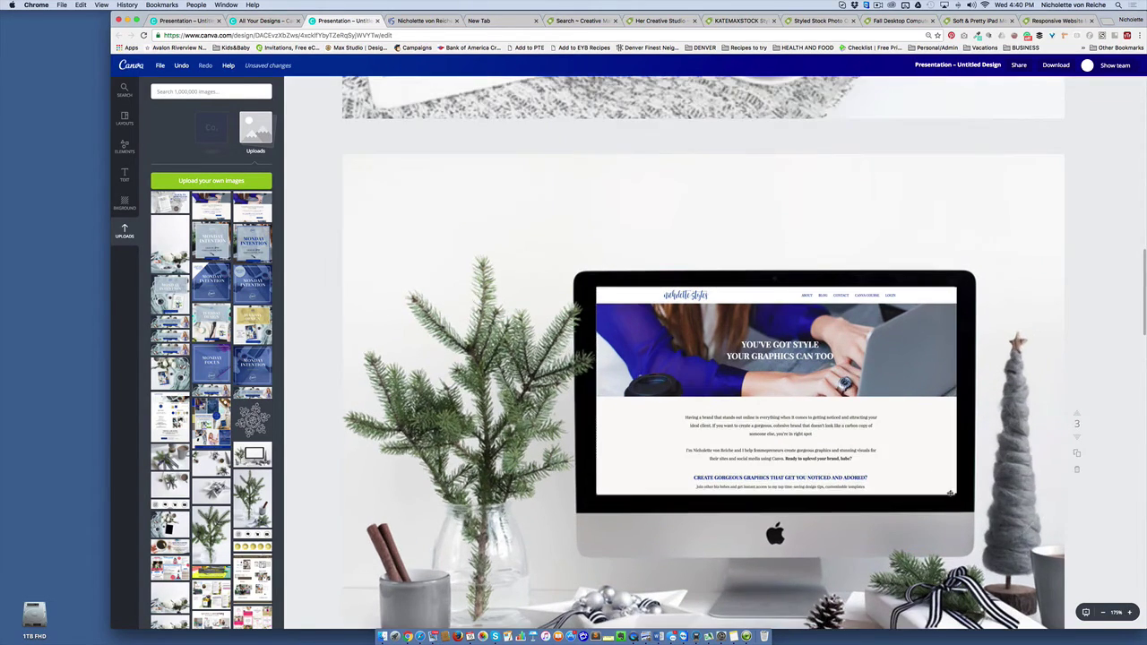
{"action": "left_click", "coordinate": [956, 493]}
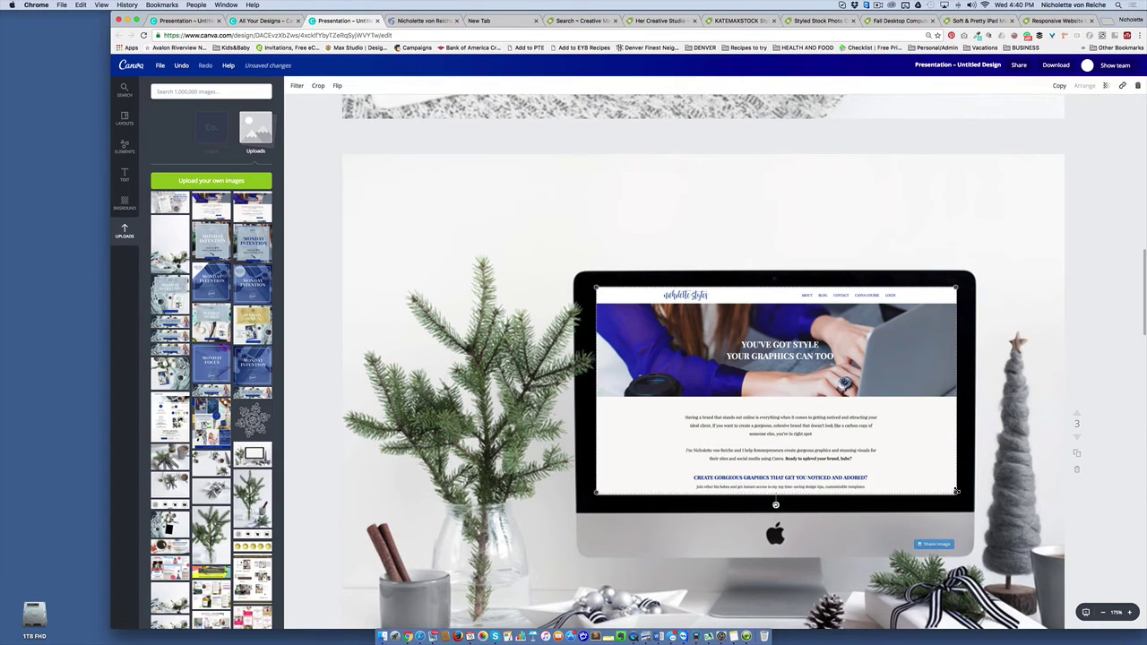
{"action": "left_click", "coordinate": [1059, 418]}
{"action": "left_click_drag", "start_coordinate": [945, 486], "coordinate": [941, 479]}
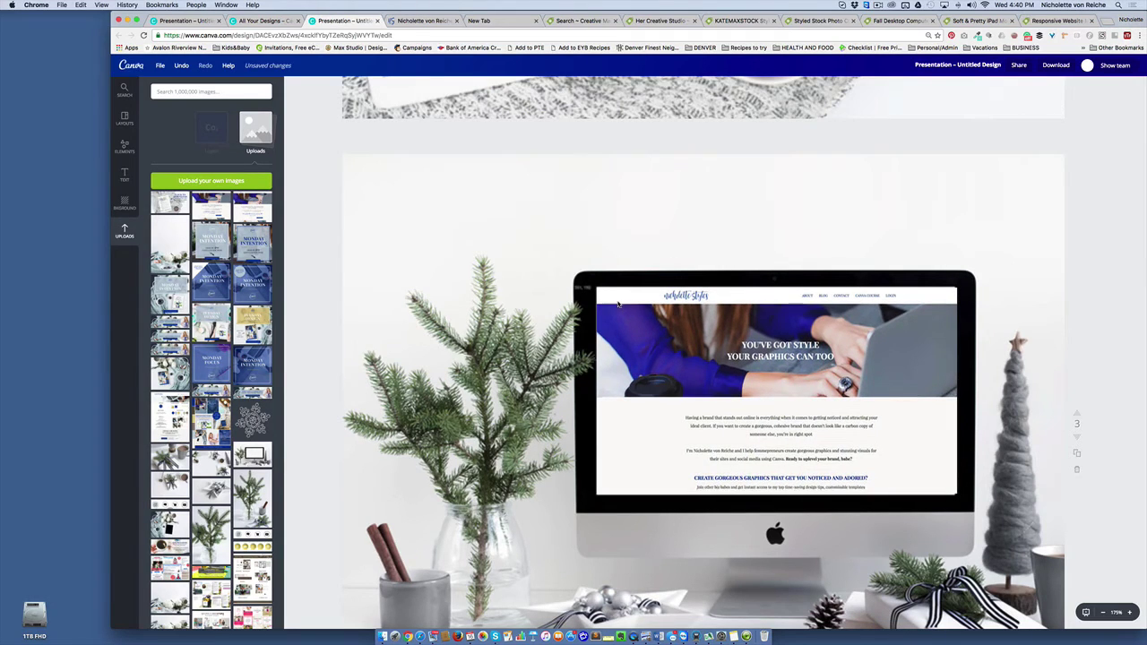
{"action": "left_click", "coordinate": [856, 326]}
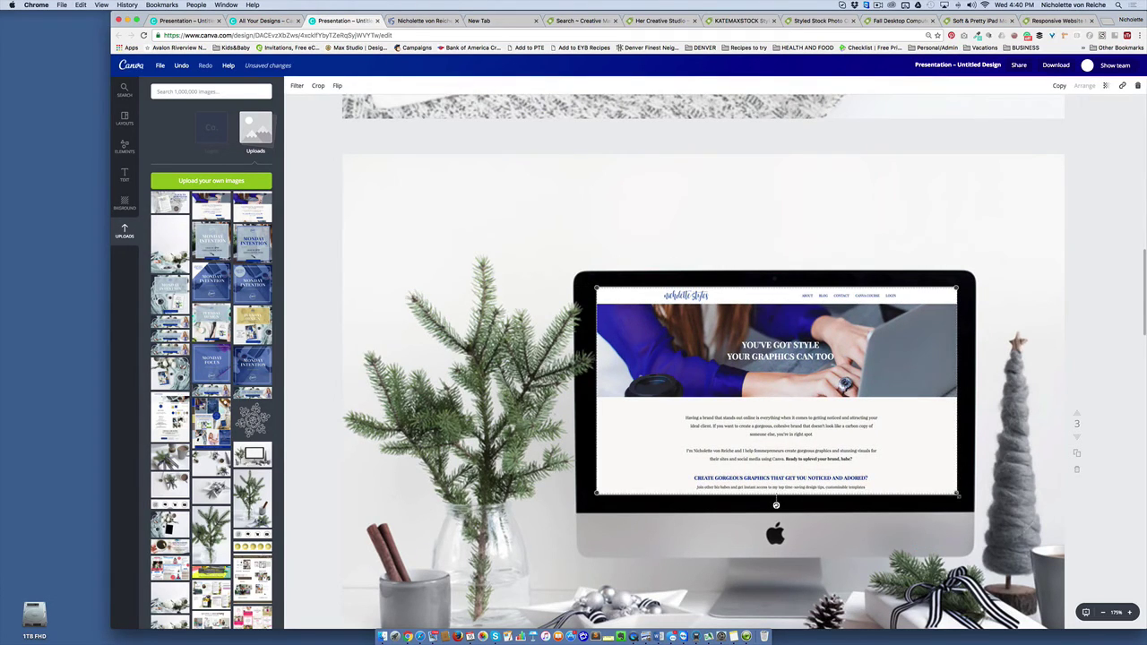
{"action": "left_click", "coordinate": [1078, 279]}
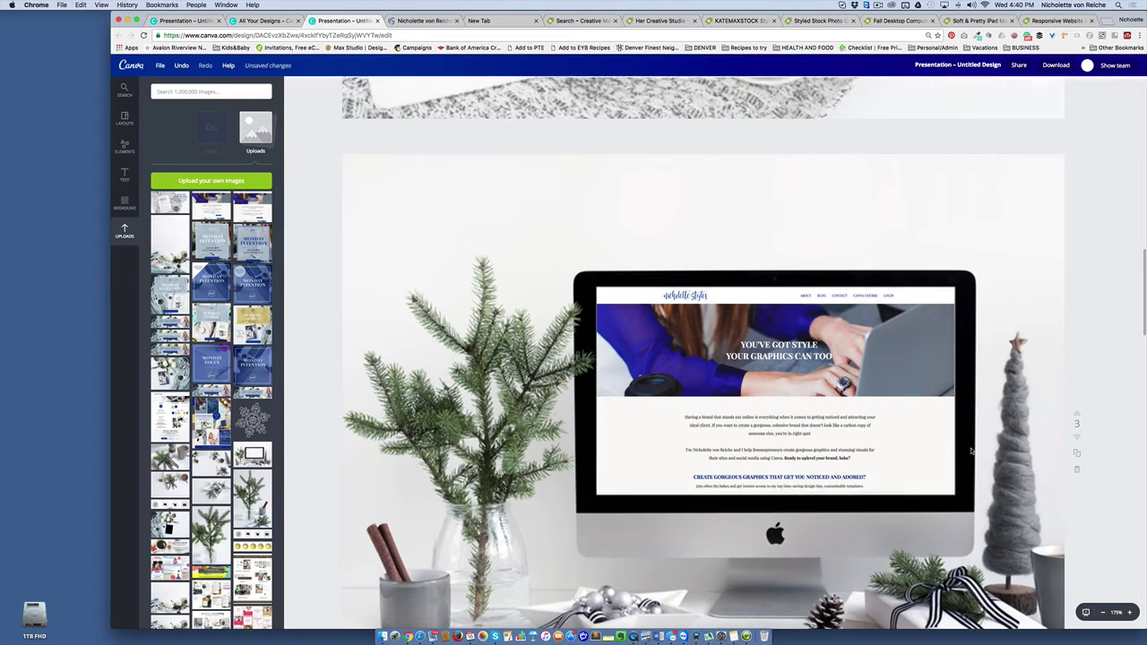
Extend the website screenshot's crop slightly at its lower edge to fill the monitor's screen, and apply the crop.
{"action": "double_click", "coordinate": [885, 478]}
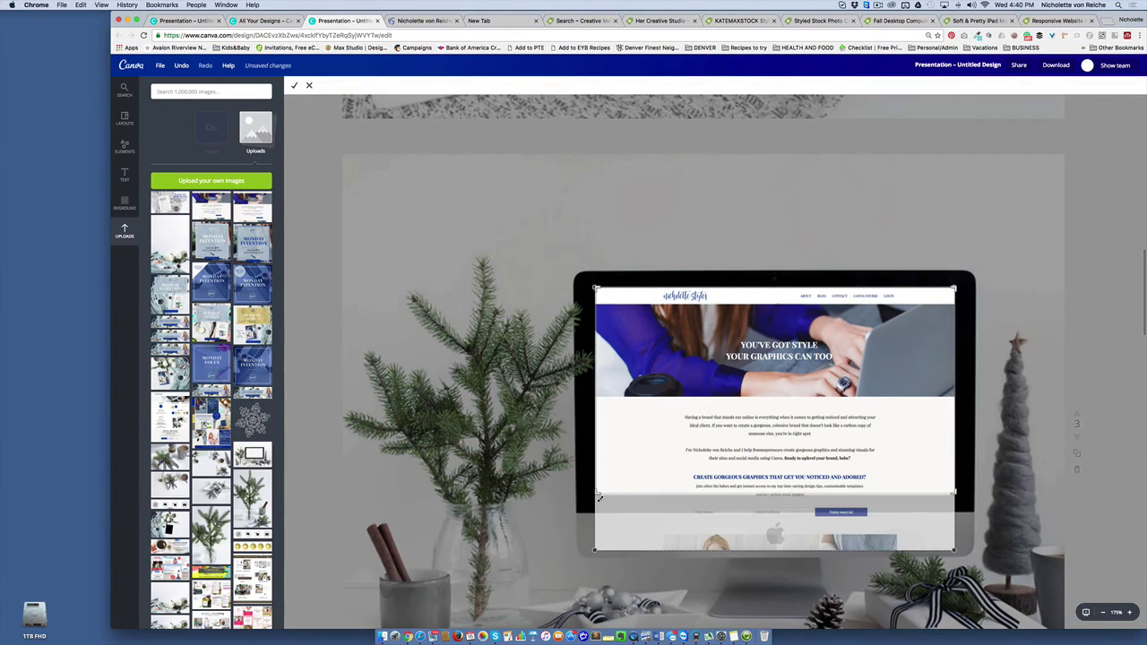
{"action": "left_click_drag", "start_coordinate": [596, 493], "coordinate": [596, 496]}
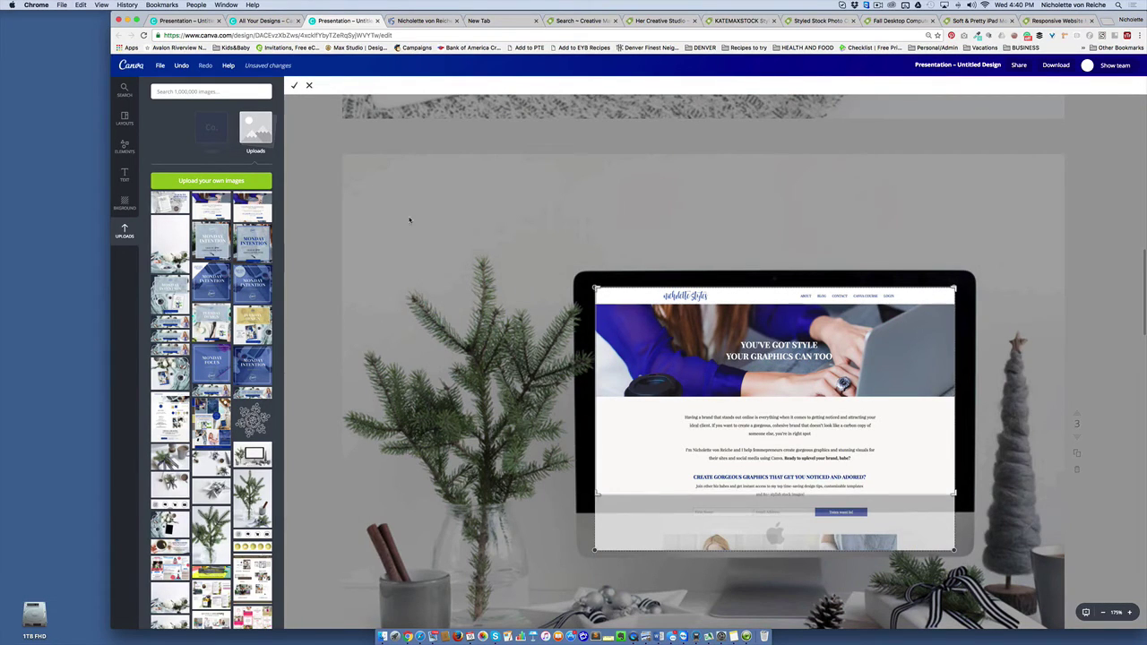
{"action": "left_click", "coordinate": [294, 85]}
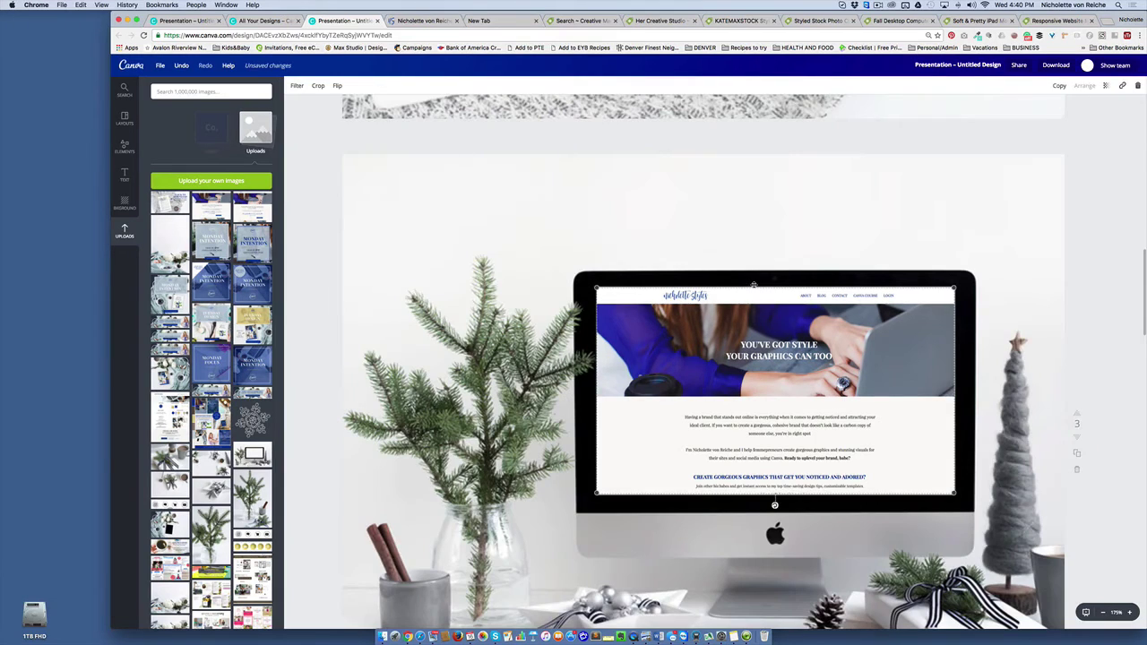
{"action": "left_click", "coordinate": [1040, 287]}
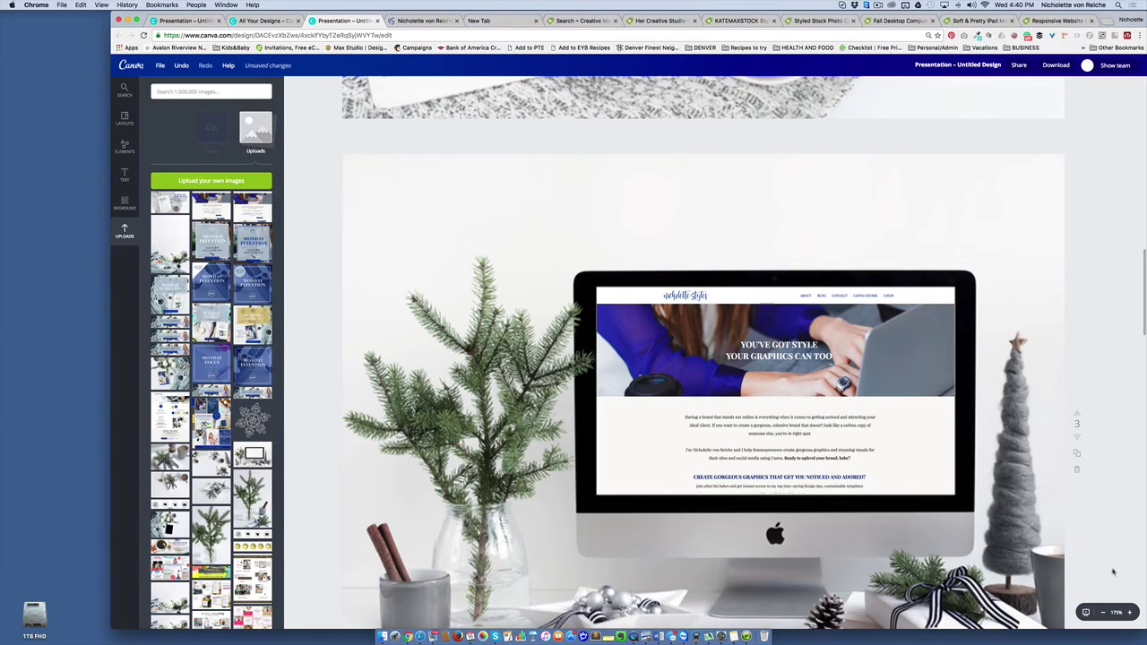
Insert the website screenshot on page 5, align it with the laptop screen's upper-left corner and scale it to the screen's width.
{"action": "left_click", "coordinate": [1103, 613]}
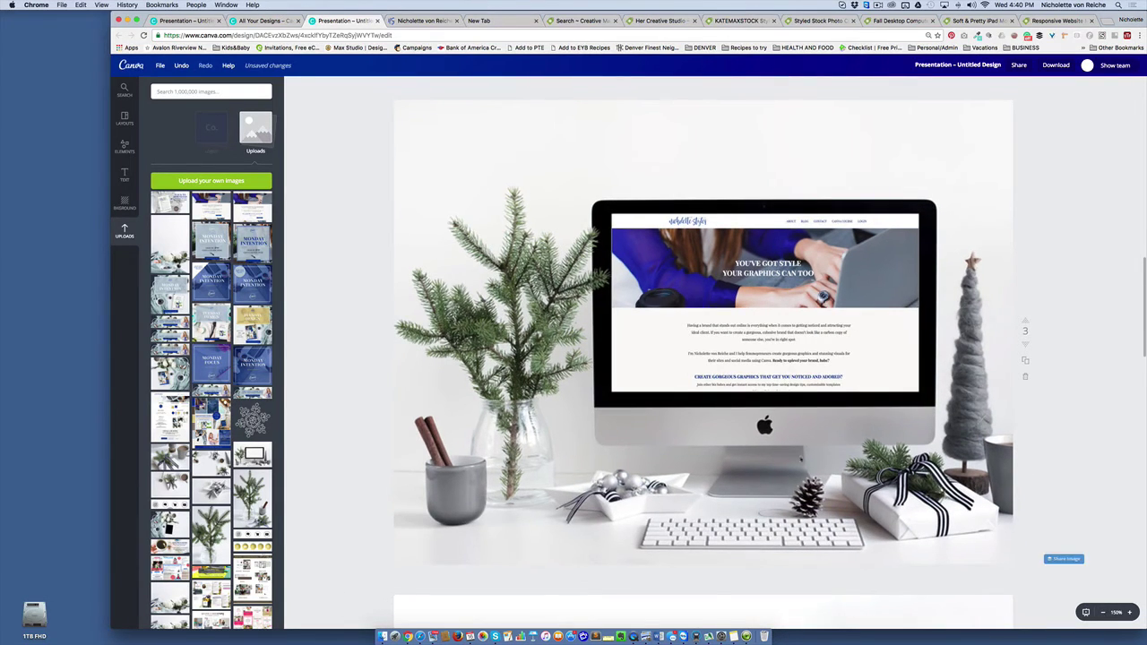
{"action": "scroll", "coordinate": [793, 453], "scroll_direction": "down", "scroll_amount": 3}
{"action": "scroll", "coordinate": [792, 453], "scroll_direction": "down", "scroll_amount": 5}
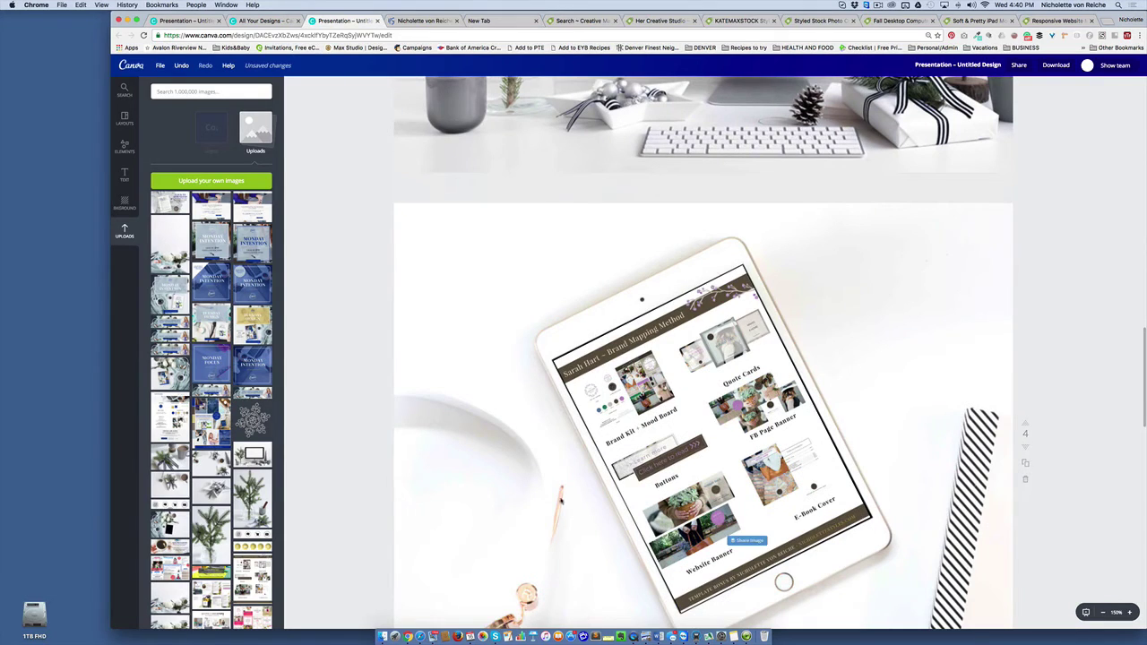
{"action": "scroll", "coordinate": [656, 395], "scroll_direction": "up", "scroll_amount": 8}
{"action": "scroll", "coordinate": [655, 395], "scroll_direction": "down", "scroll_amount": 15}
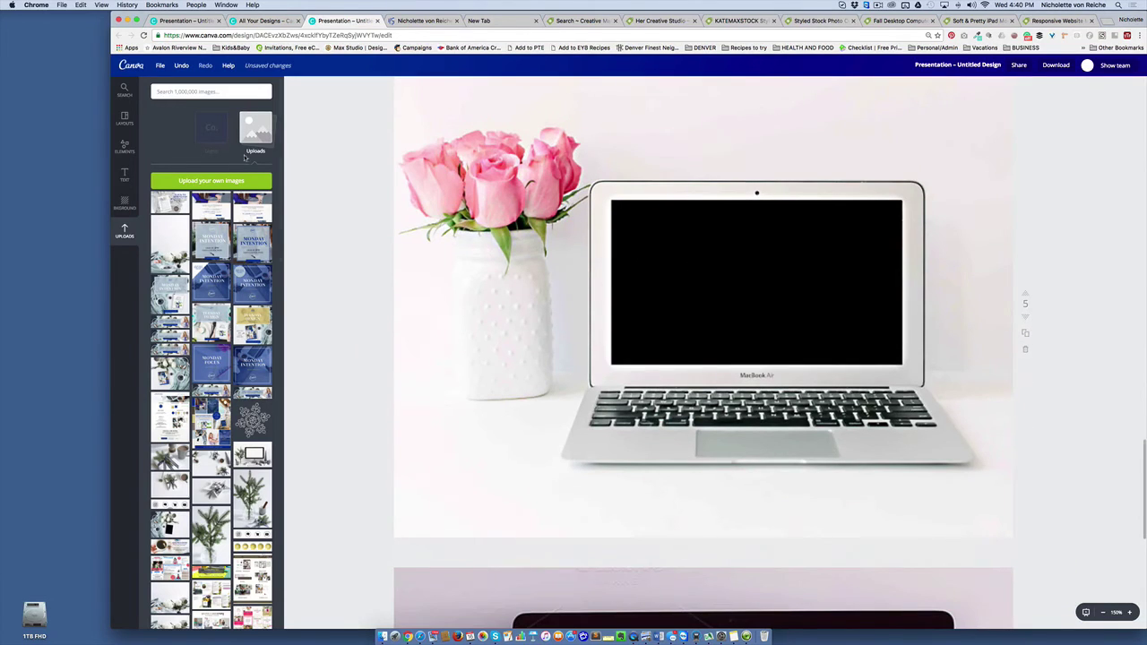
{"action": "left_click", "coordinate": [240, 205]}
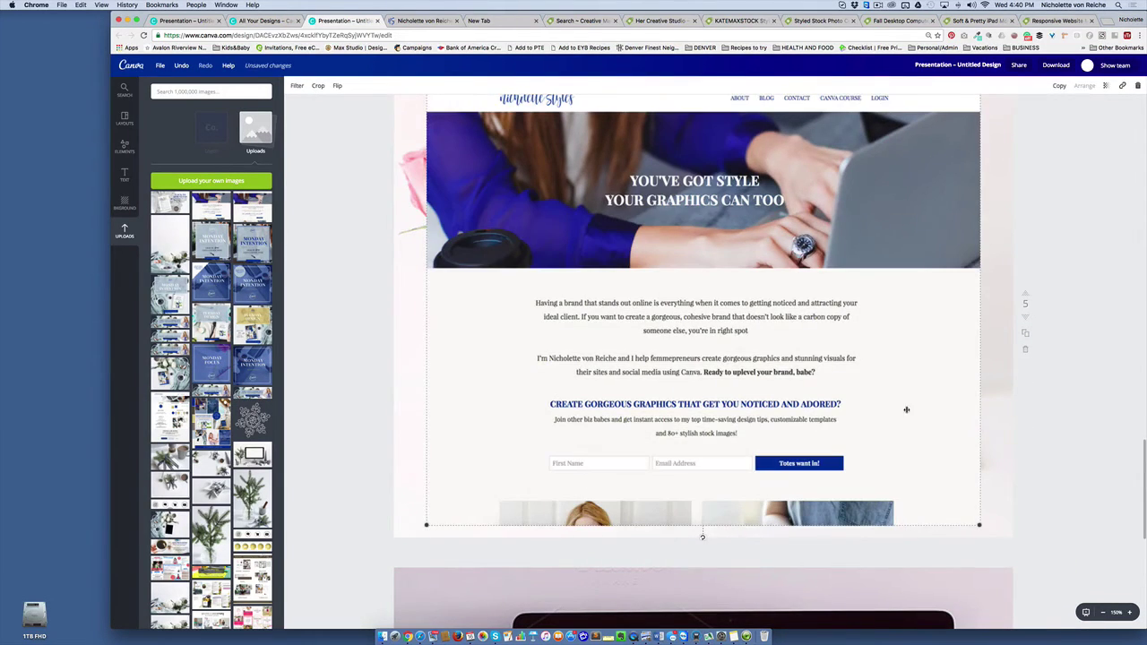
{"action": "left_click_drag", "start_coordinate": [980, 525], "coordinate": [1029, 540]}
{"action": "left_click_drag", "start_coordinate": [877, 406], "coordinate": [789, 308]}
{"action": "left_click_drag", "start_coordinate": [947, 467], "coordinate": [914, 427]}
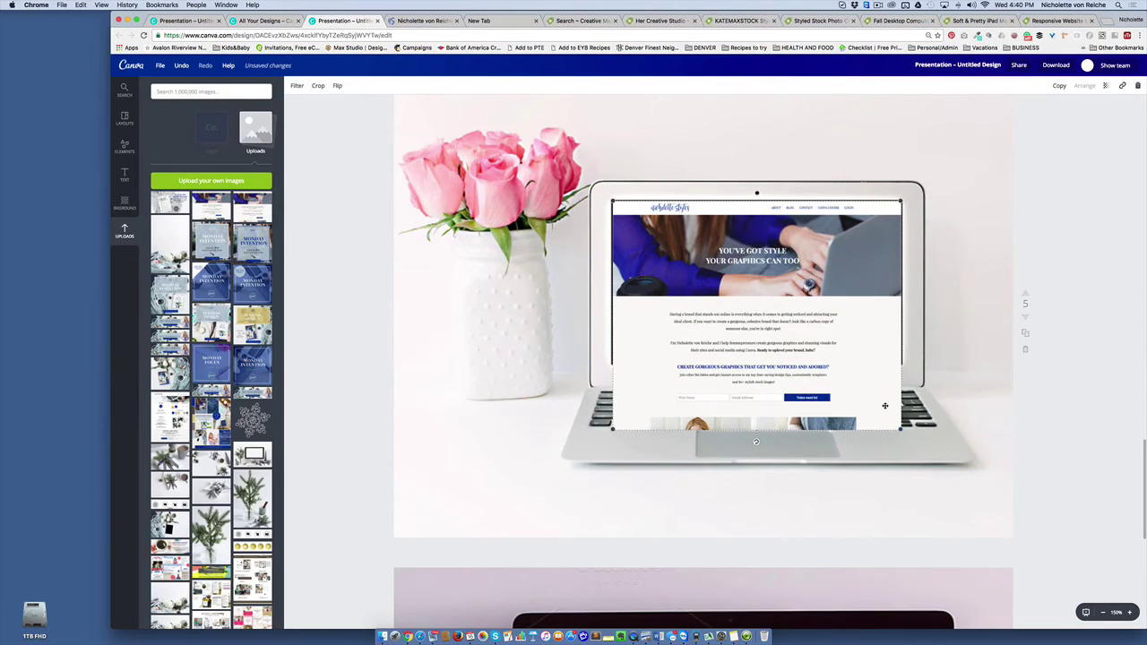
Crop the website screenshot on page 5 to the laptop screen's area and fine-tune its size at the lower-right corner.
{"action": "double_click", "coordinate": [835, 335]}
{"action": "left_click_drag", "start_coordinate": [619, 198], "coordinate": [608, 194]}
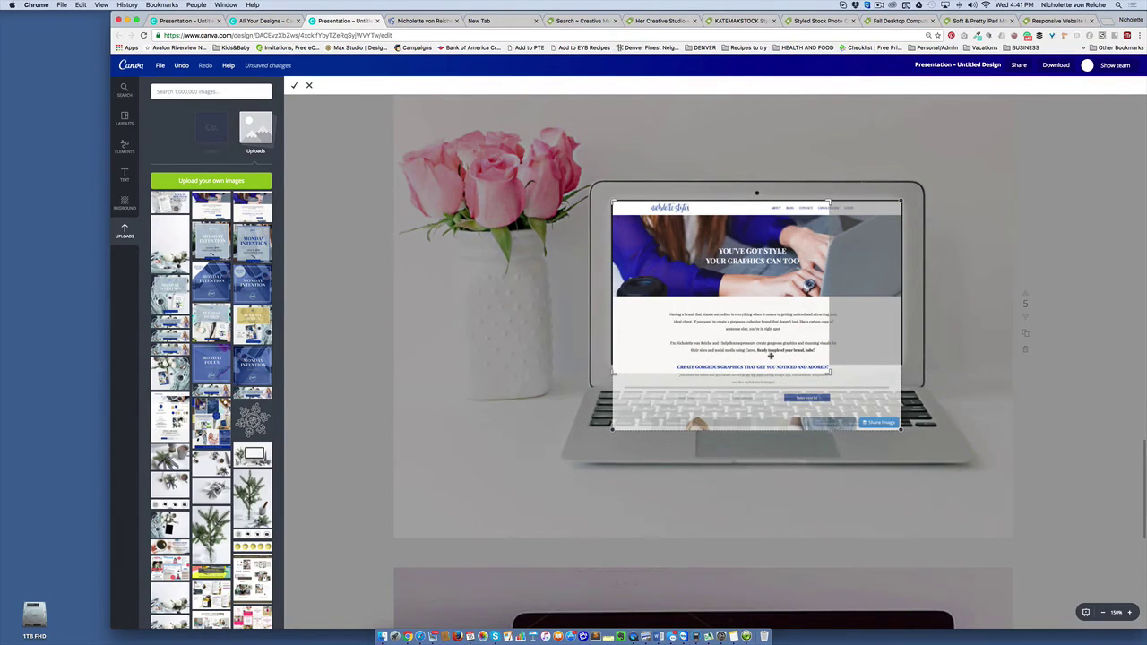
{"action": "left_click_drag", "start_coordinate": [828, 367], "coordinate": [903, 366]}
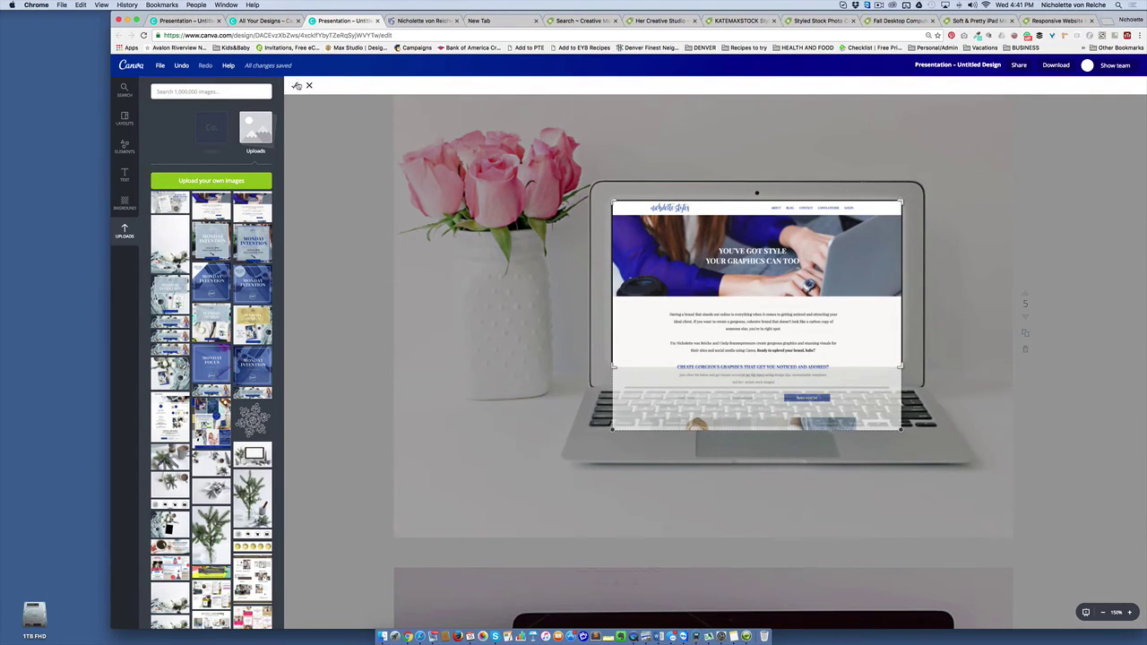
{"action": "left_click", "coordinate": [297, 85]}
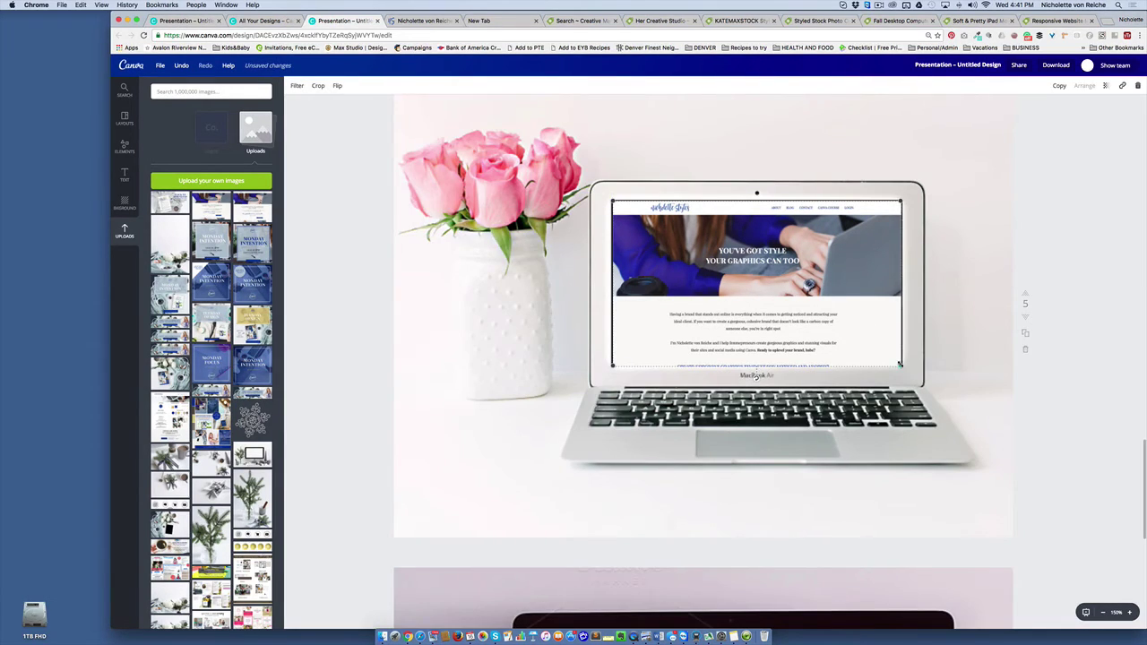
{"action": "left_click_drag", "start_coordinate": [900, 365], "coordinate": [897, 360]}
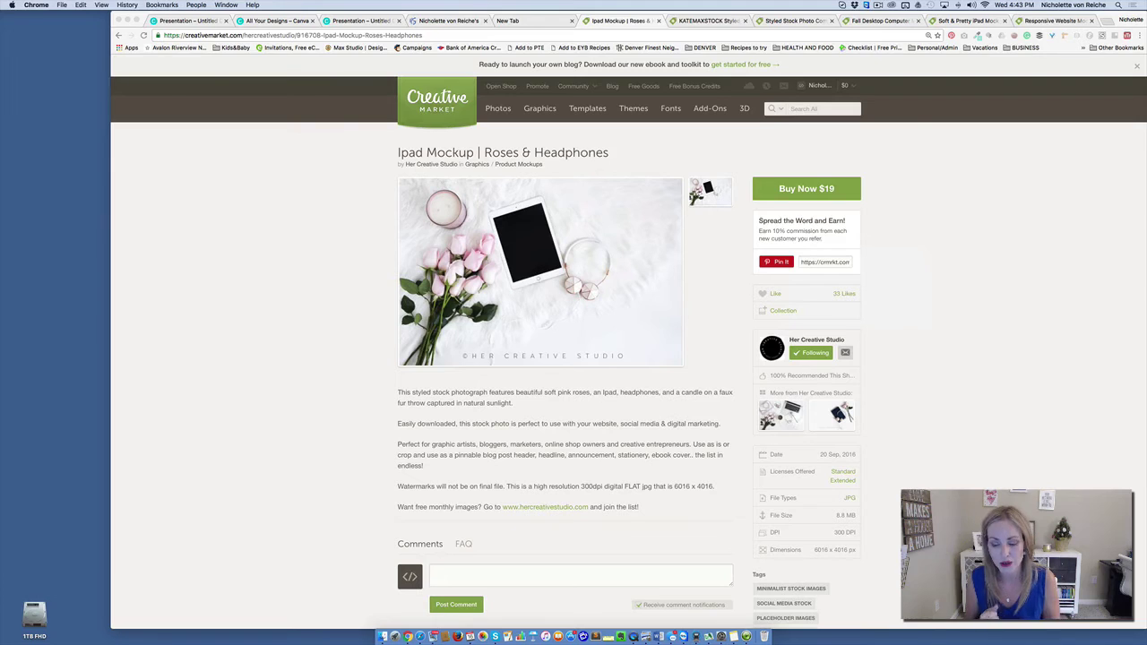
Switch to the Canva presentation, shrink the tablet mockup image on page 2 to fit inside the page, and reposition it.
{"action": "left_click", "coordinate": [371, 20]}
{"action": "scroll", "coordinate": [627, 322], "scroll_direction": "up", "scroll_amount": 2}
{"action": "scroll", "coordinate": [659, 354], "scroll_direction": "down", "scroll_amount": 3}
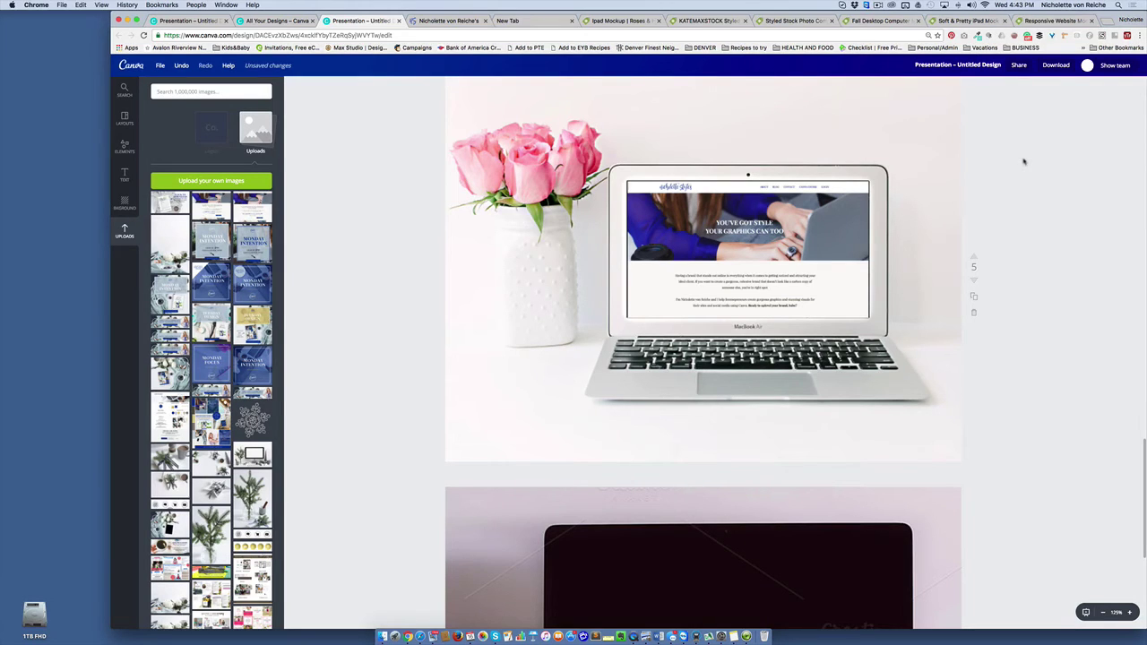
{"action": "scroll", "coordinate": [889, 257], "scroll_direction": "up", "scroll_amount": 5}
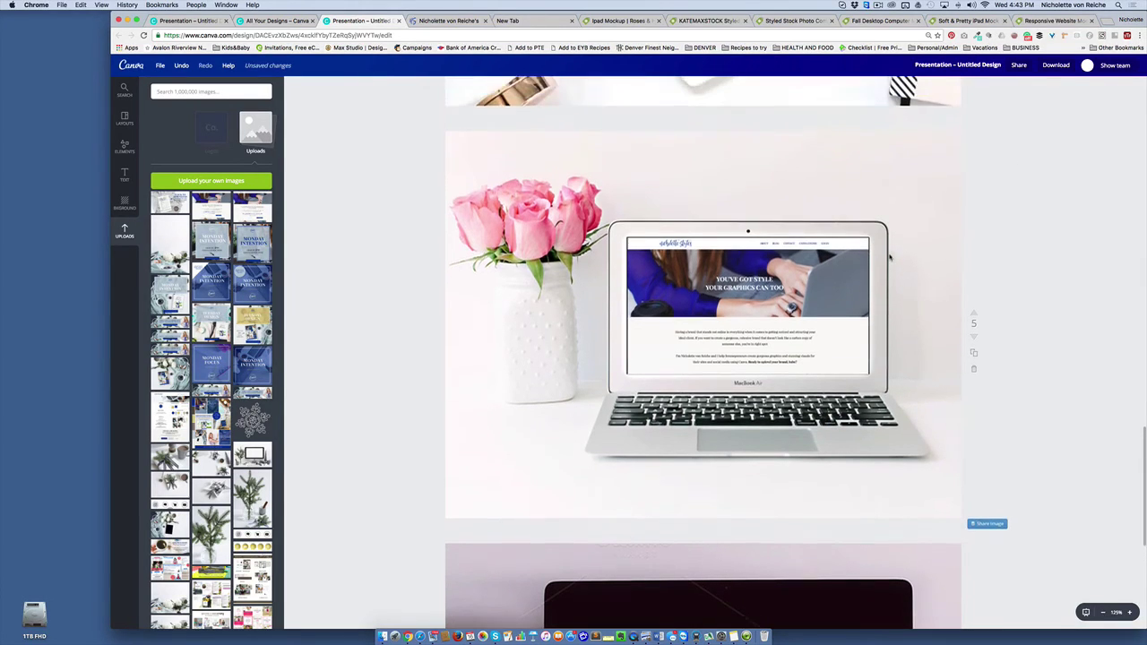
{"action": "scroll", "coordinate": [809, 235], "scroll_direction": "up", "scroll_amount": 10}
{"action": "scroll", "coordinate": [809, 234], "scroll_direction": "up", "scroll_amount": 5}
{"action": "left_click", "coordinate": [442, 159]}
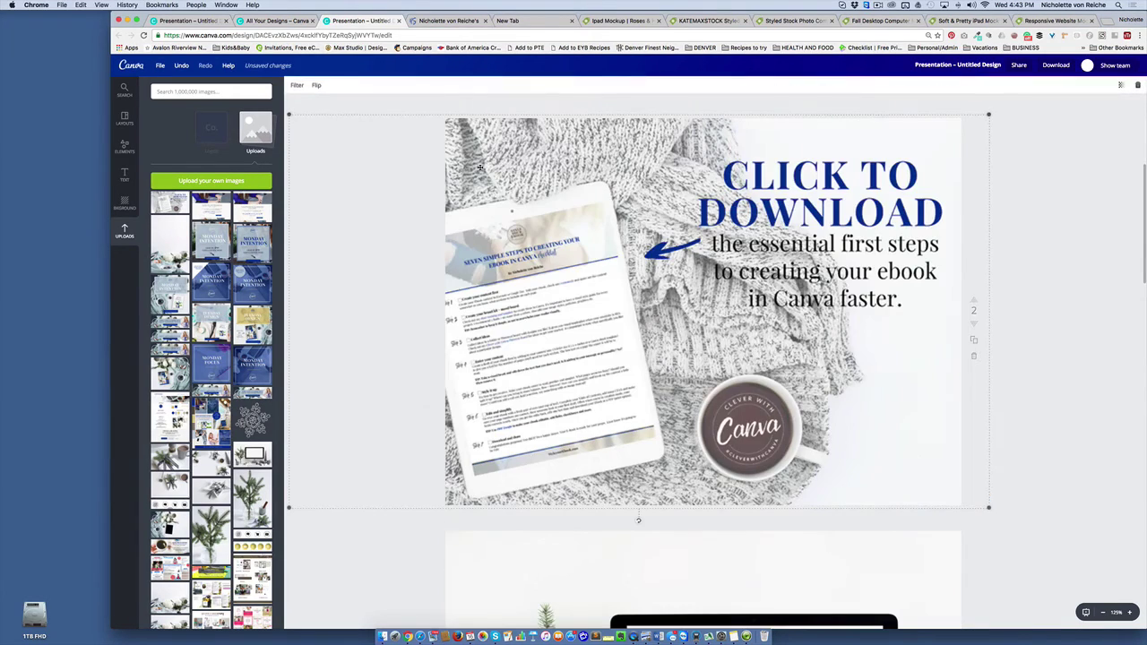
{"action": "left_click_drag", "start_coordinate": [297, 116], "coordinate": [450, 205]}
{"action": "left_click_drag", "start_coordinate": [989, 507], "coordinate": [931, 479]}
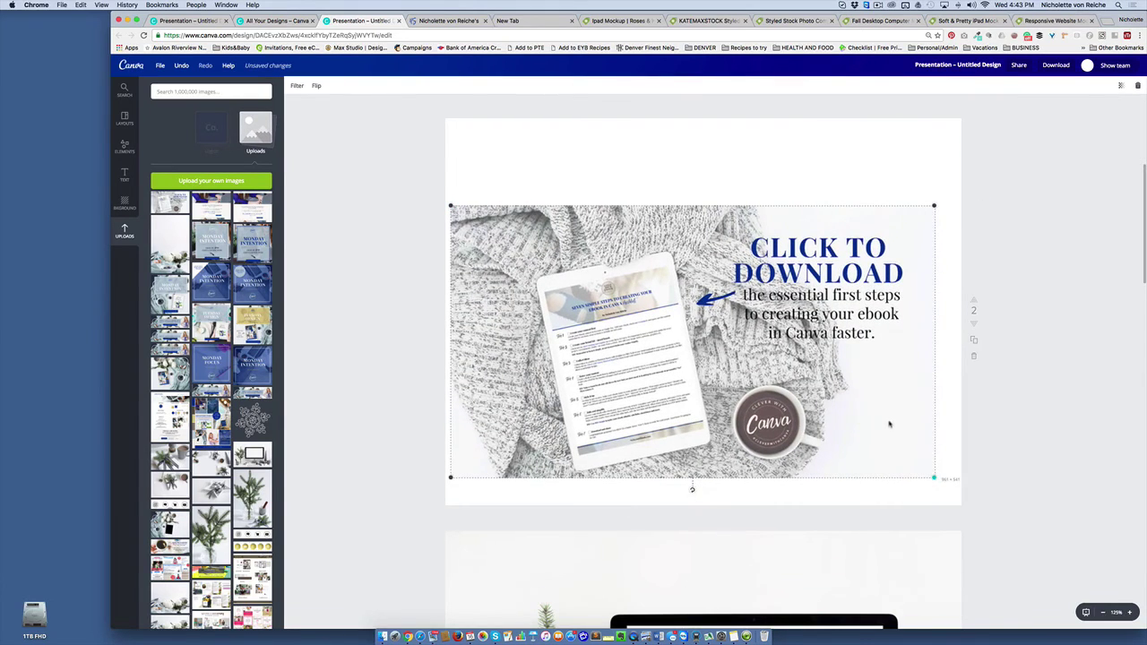
{"action": "left_click_drag", "start_coordinate": [890, 424], "coordinate": [899, 403]}
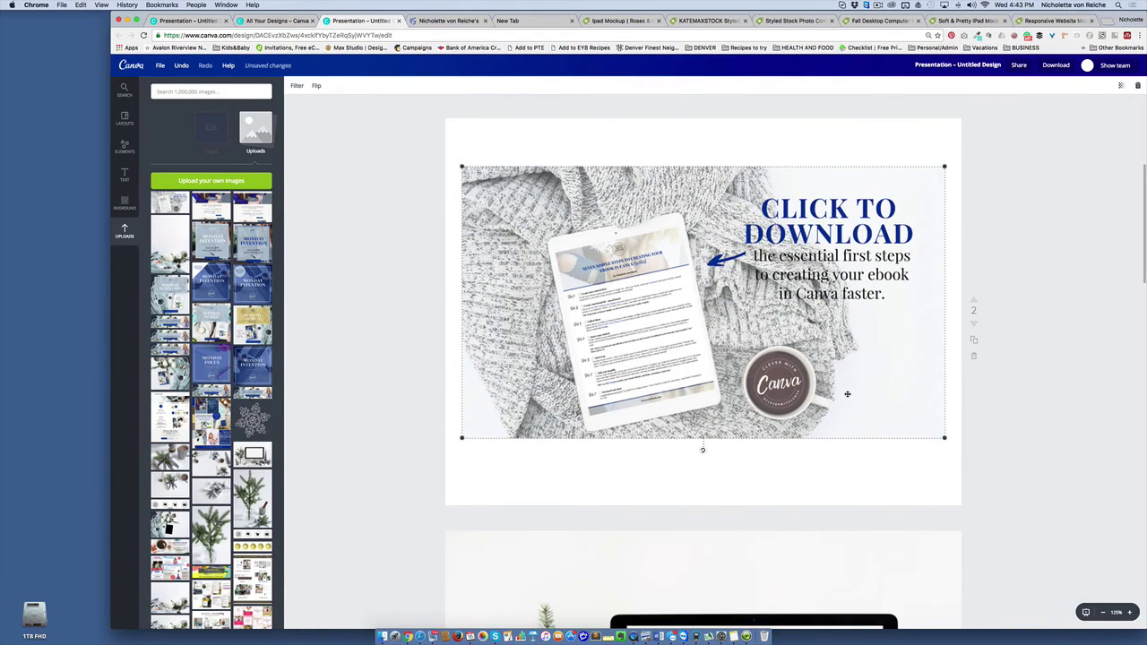
Resize the tablet mockup image on page 2 to slightly less than the page's width and centre it horizontally.
{"action": "left_click_drag", "start_coordinate": [462, 166], "coordinate": [371, 114]}
{"action": "left_click_drag", "start_coordinate": [940, 447], "coordinate": [1048, 524]}
{"action": "left_click", "coordinate": [937, 432]}
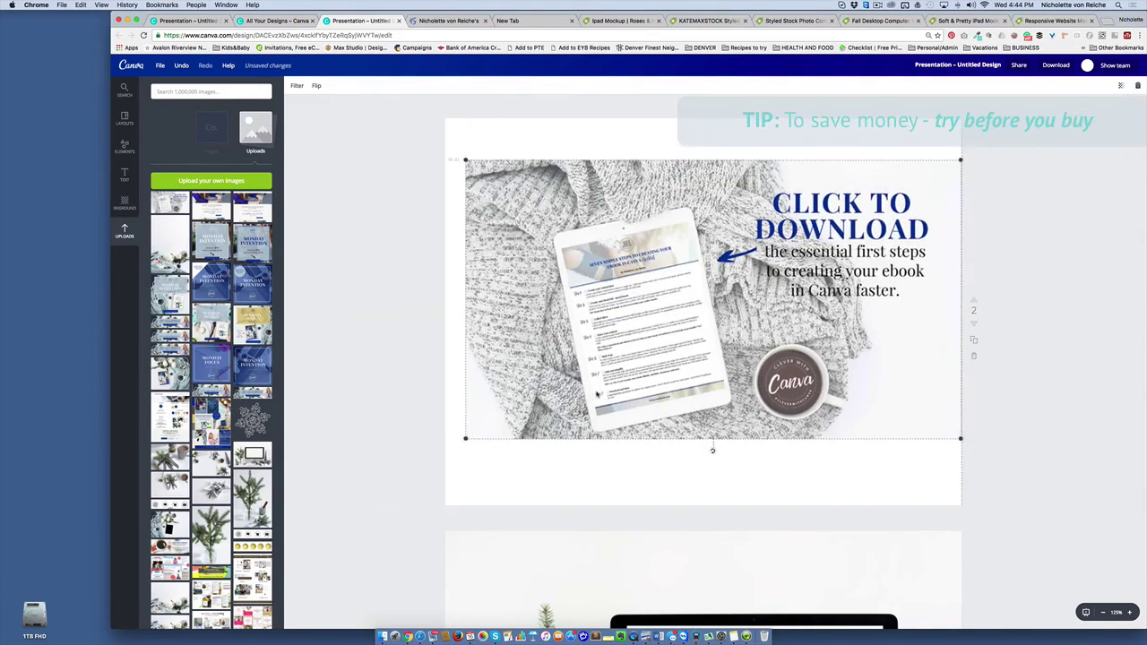
{"action": "left_click_drag", "start_coordinate": [596, 394], "coordinate": [586, 396]}
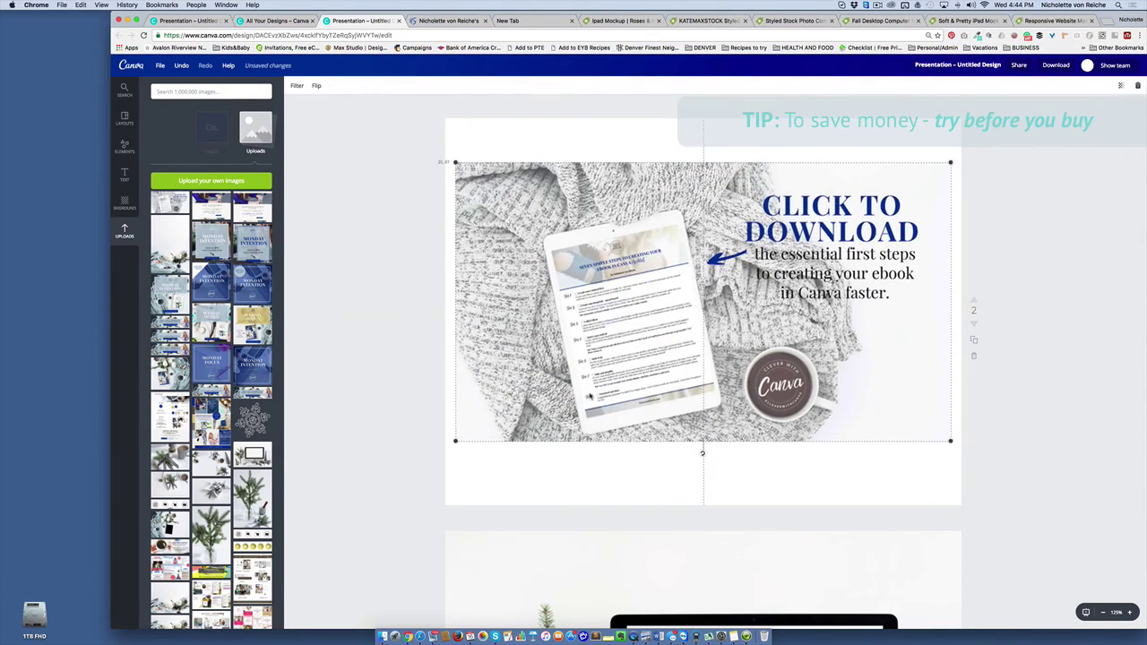
Switch to the Creative Market iPad mockup page with roses and headphones, open its enlarged preview and capture the whole image as a screenshot.
{"action": "scroll", "coordinate": [618, 374], "scroll_direction": "down", "scroll_amount": 20}
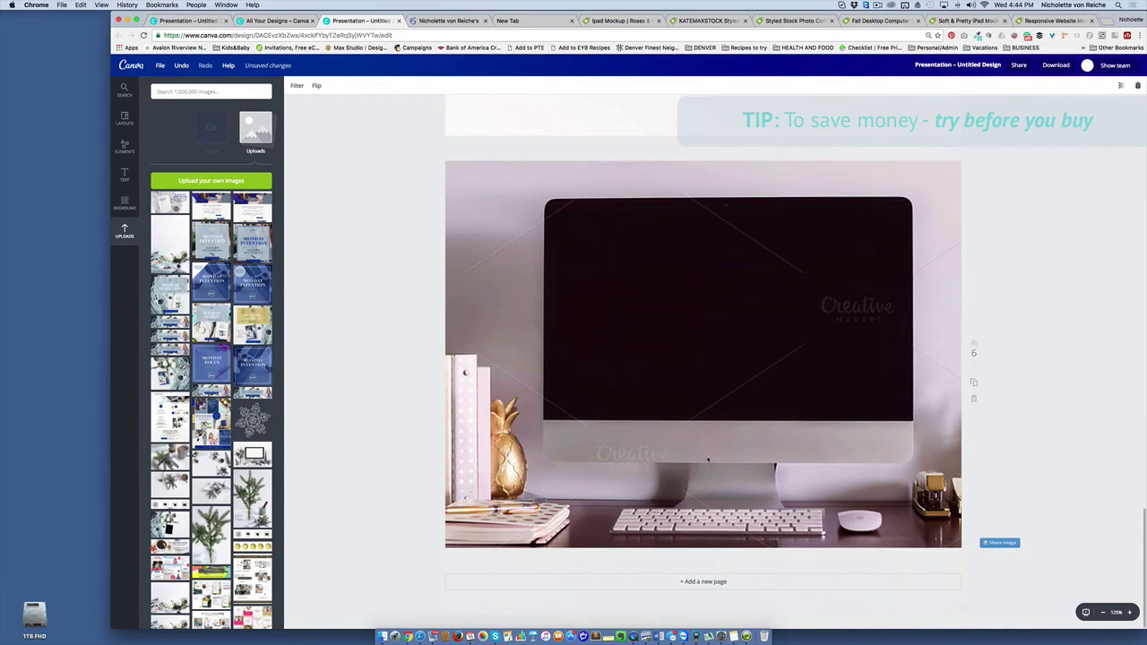
{"action": "left_click", "coordinate": [603, 18]}
{"action": "left_click", "coordinate": [460, 275]}
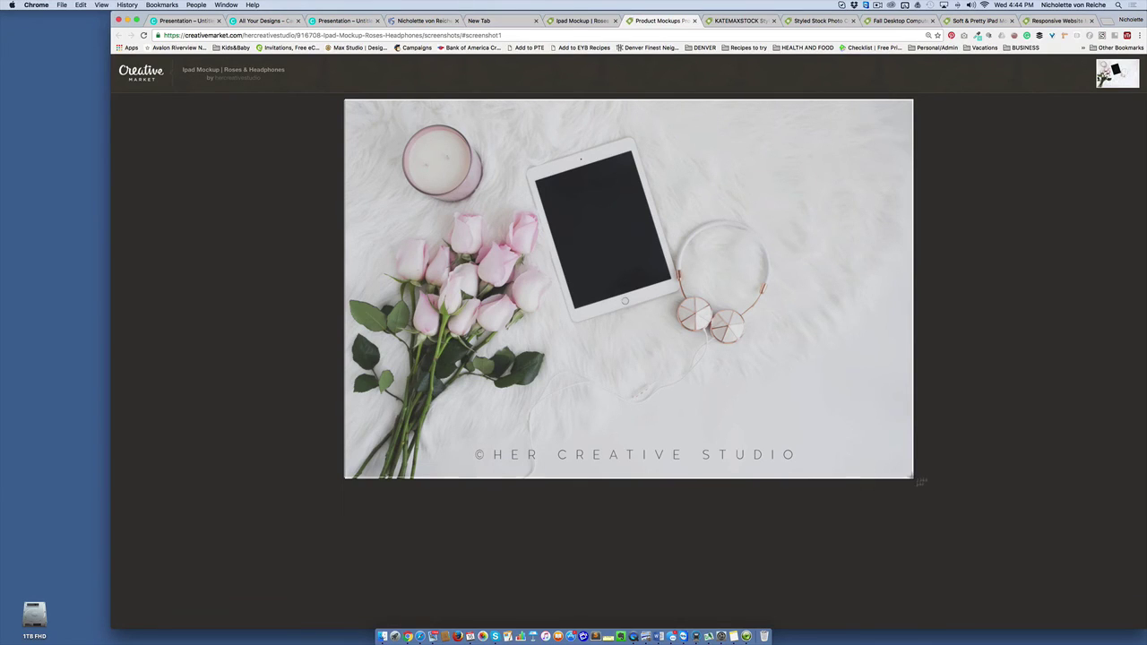
{"action": "mouse_move", "coordinate": [913, 480]}
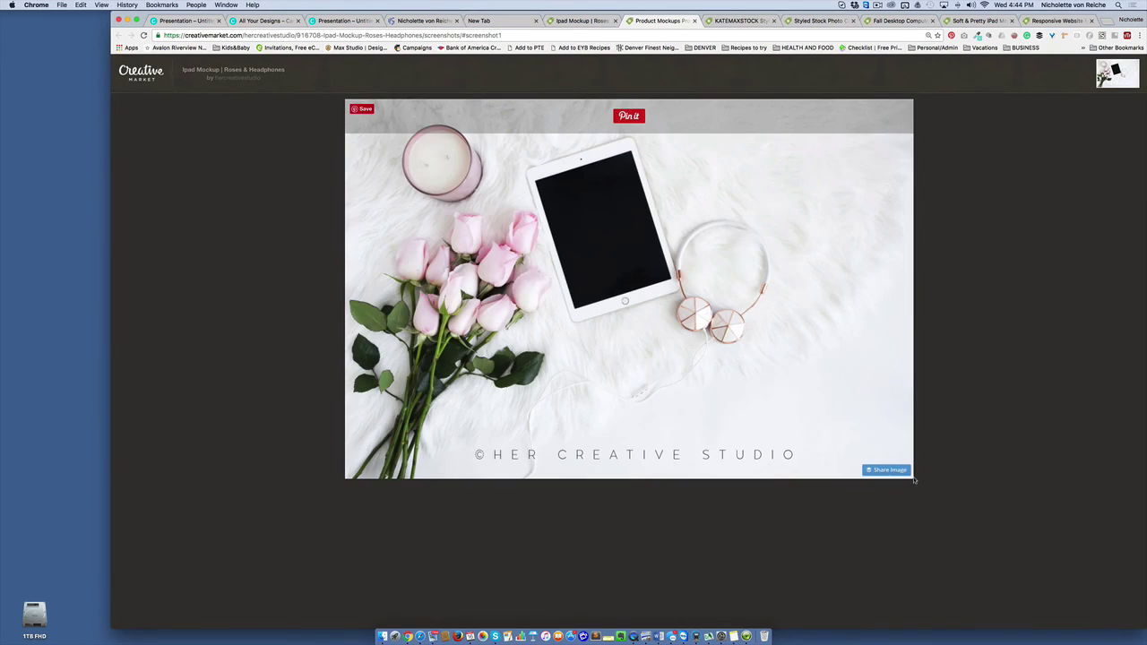